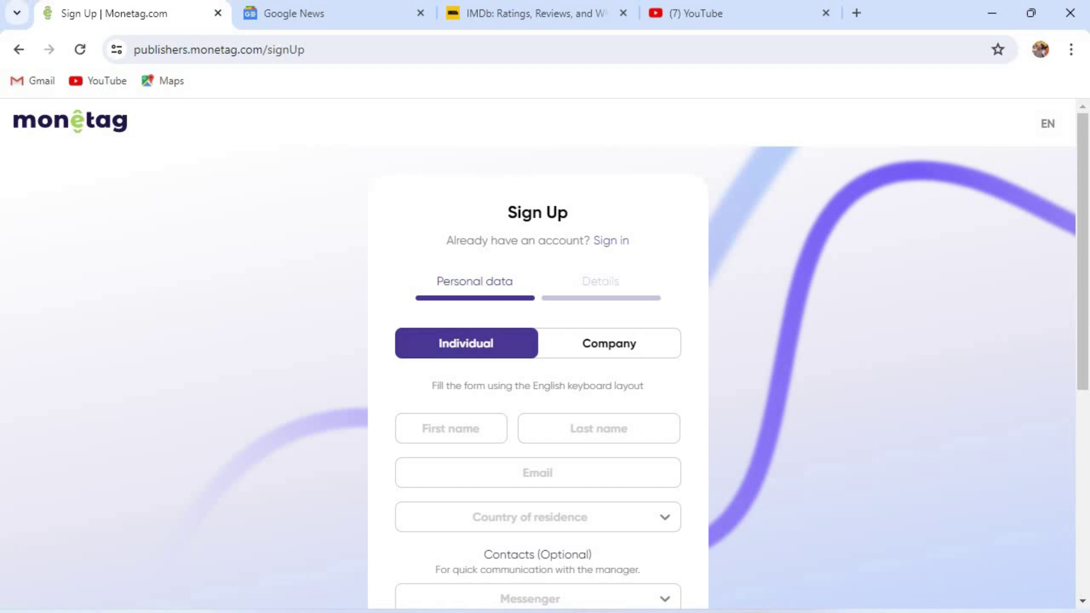
Review the fields of the individual sign-up form and sign in to the existing publisher account instead.
scroll(537, 352, "down", 2)
scroll(538, 352, "up", 2)
scroll(538, 352, "down", 2)
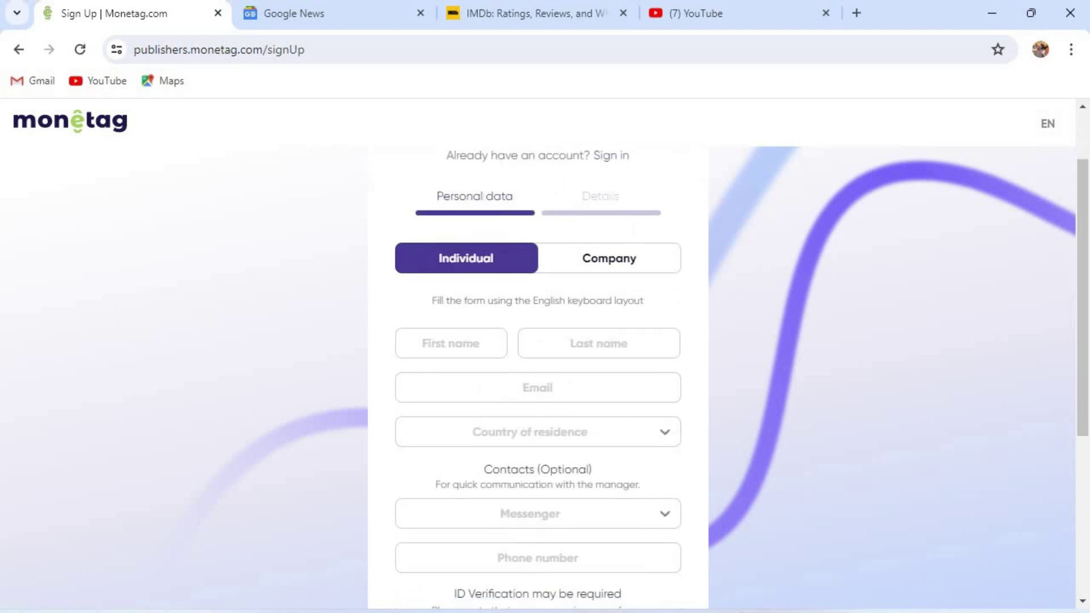
scroll(537, 352, "down", 2)
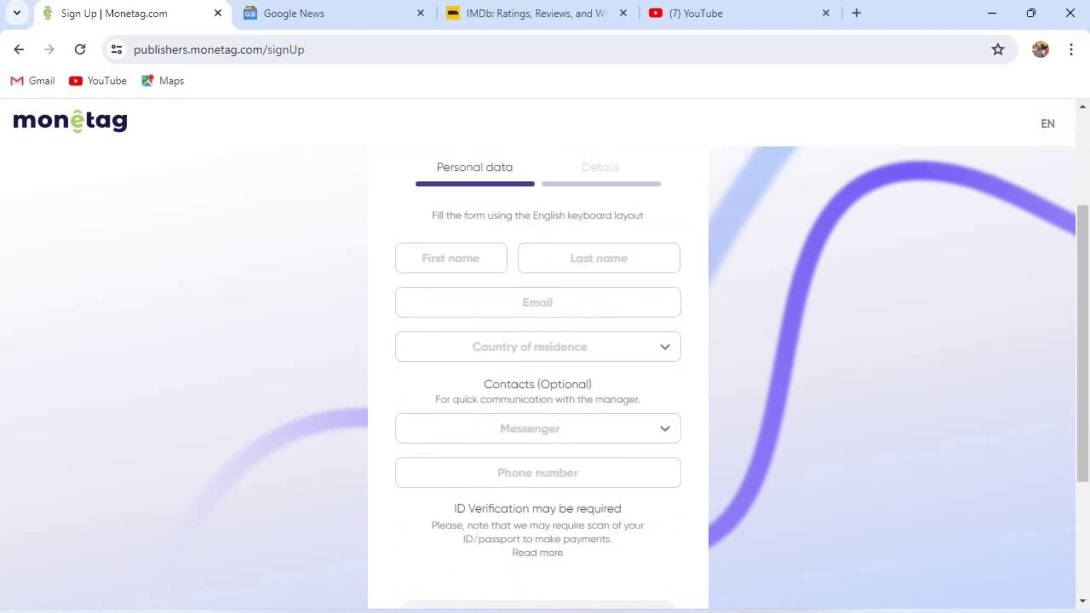
scroll(538, 352, "down", 2)
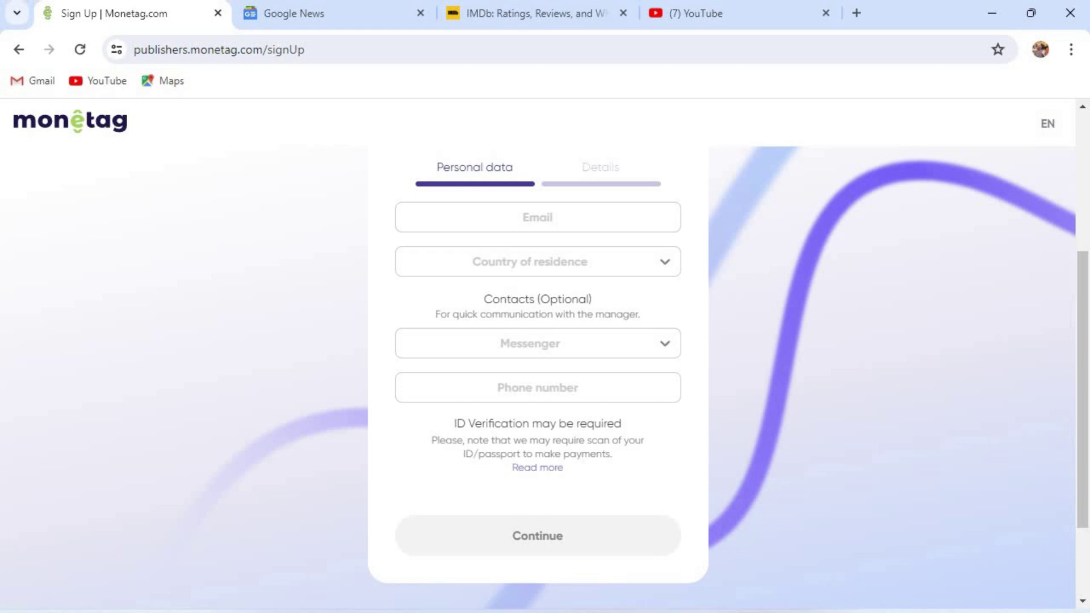
scroll(536, 543, "up", 5)
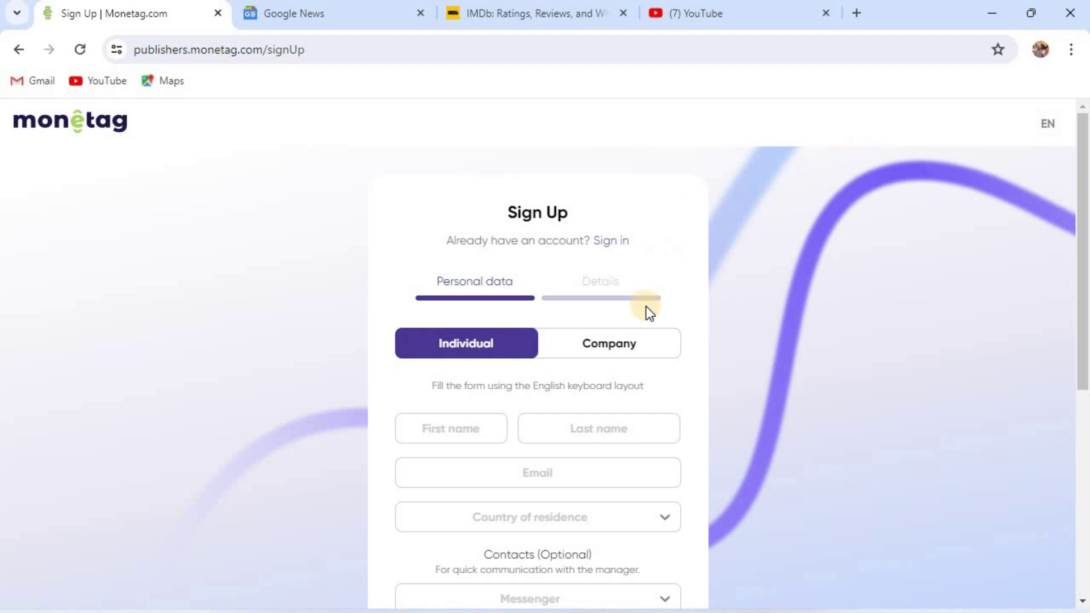
left_click(618, 243)
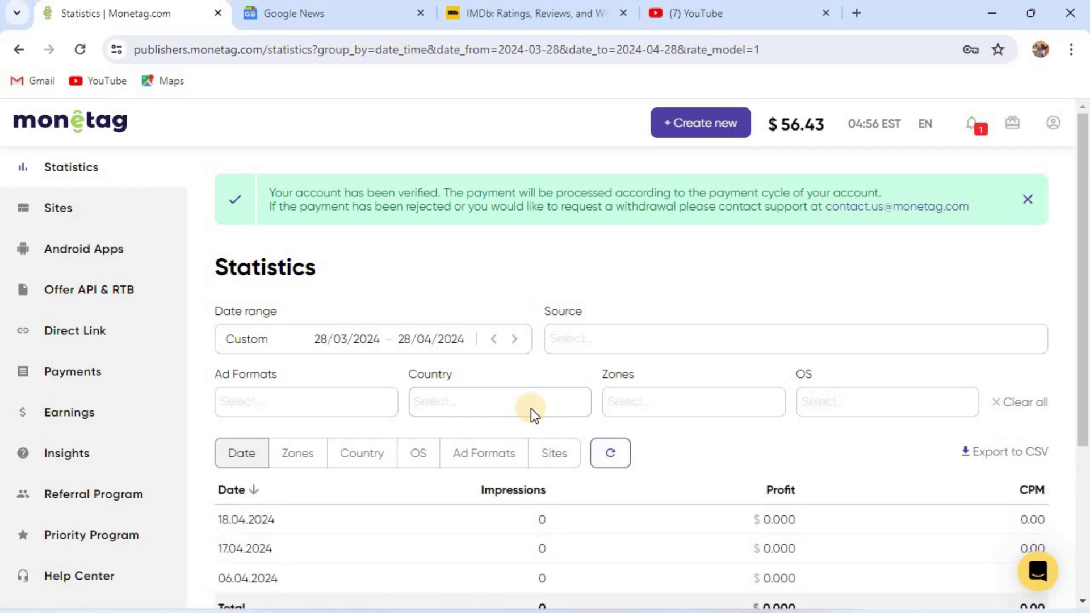
Look through the open Google News, IMDb and YouTube trending pages as sources of content topics.
left_click(291, 8)
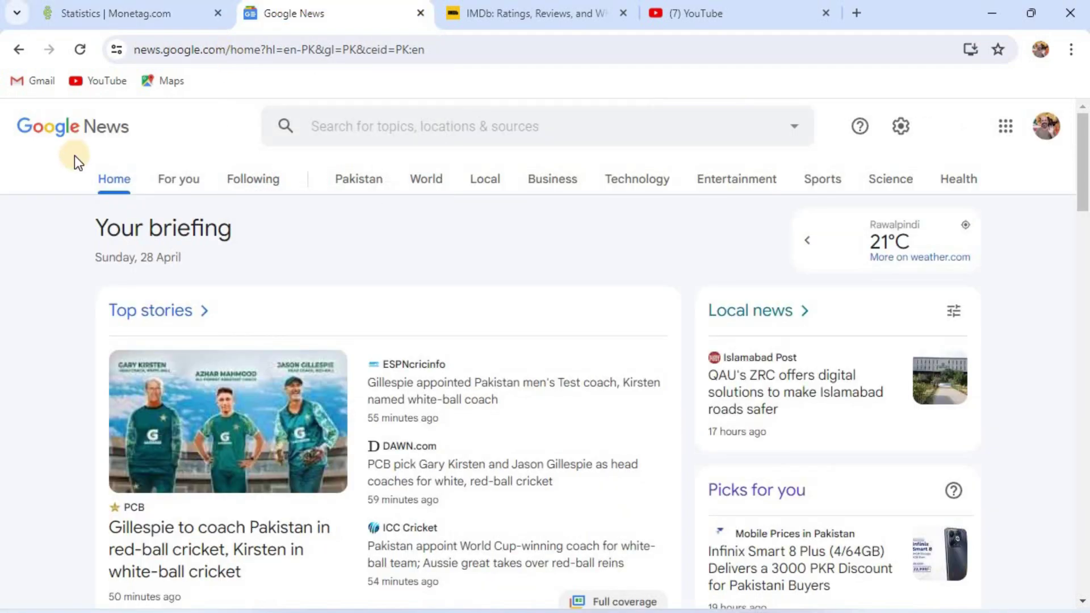
left_click(510, 18)
left_click(714, 8)
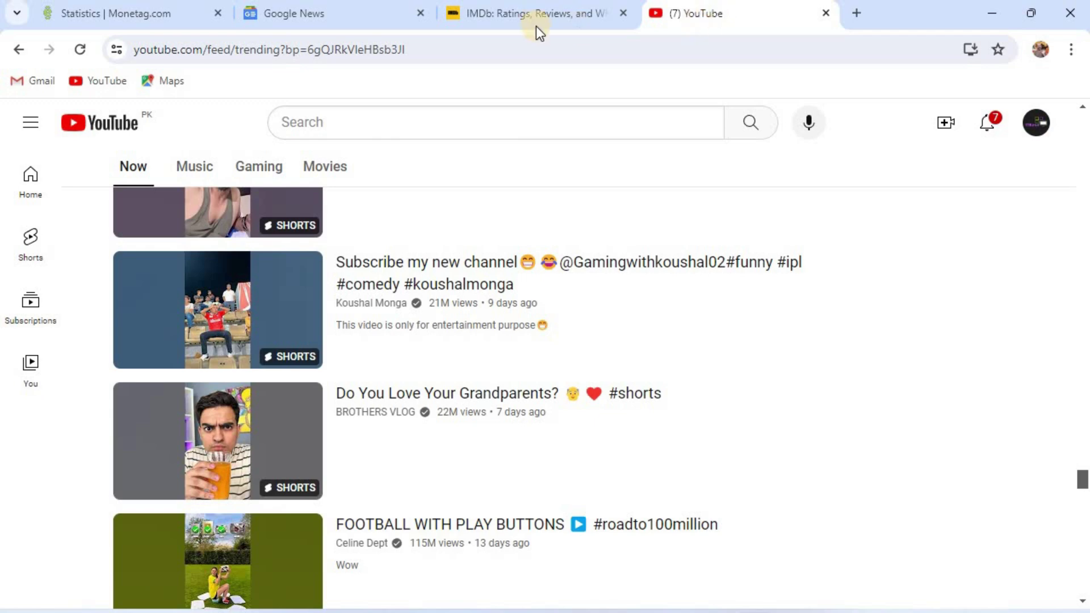
left_click(284, 15)
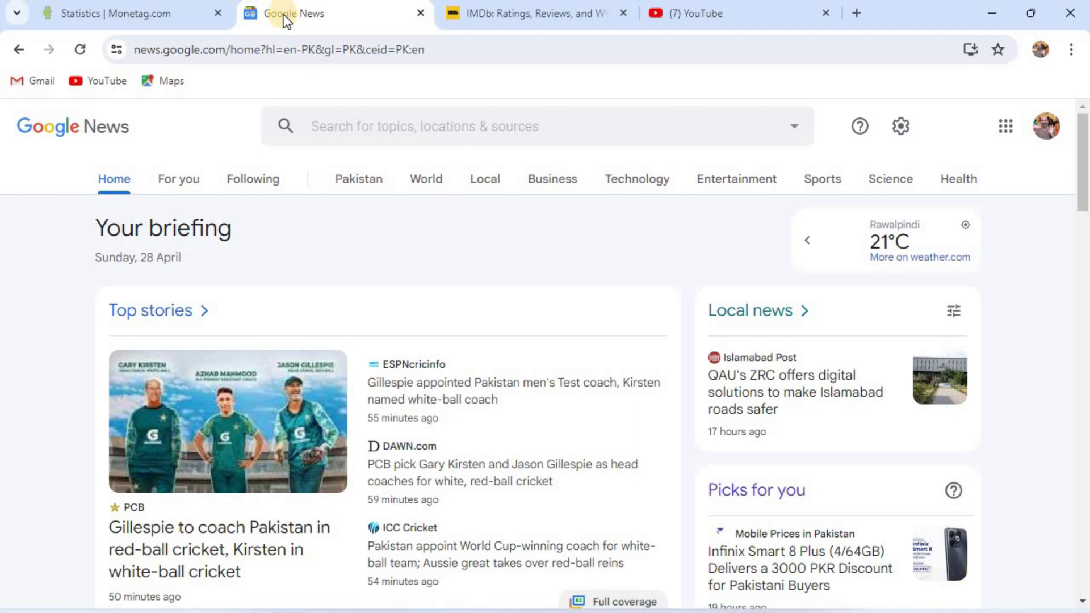
left_click(492, 4)
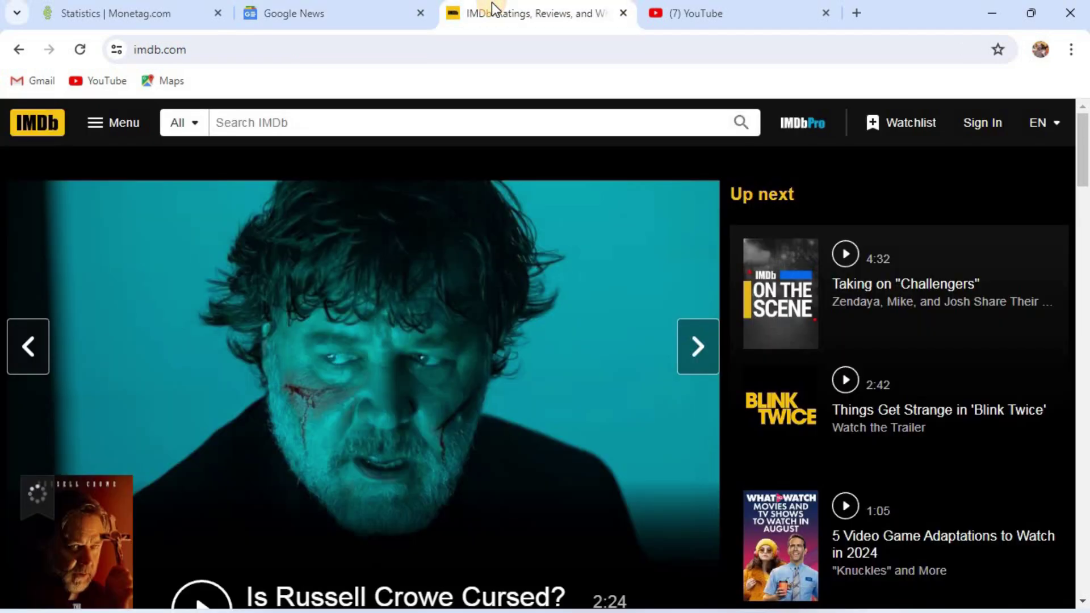
left_click(764, 9)
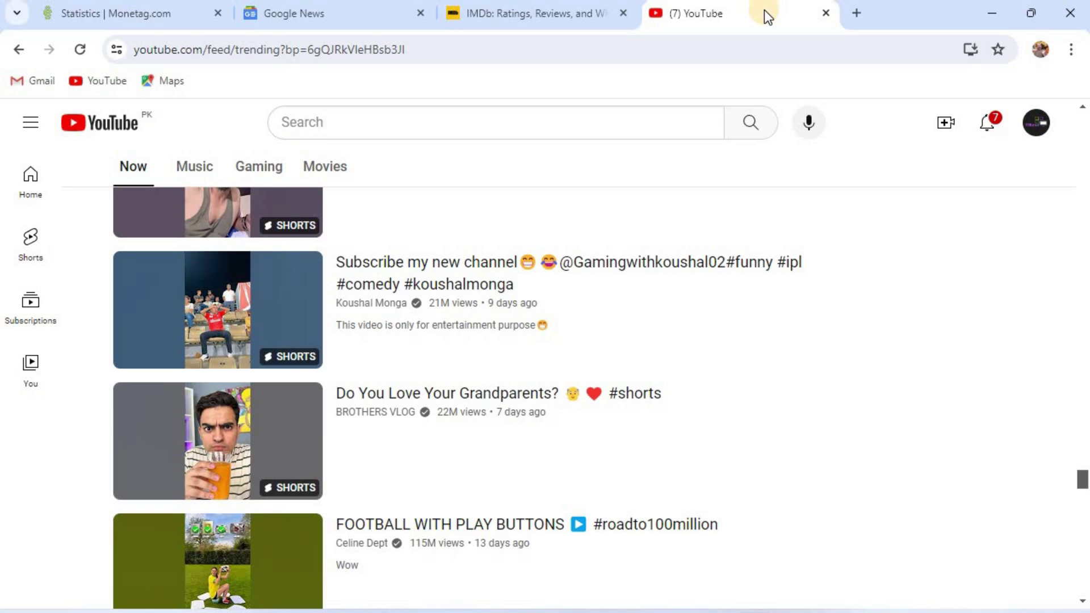
Close the YouTube, IMDb and Google News pages.
left_click(825, 13)
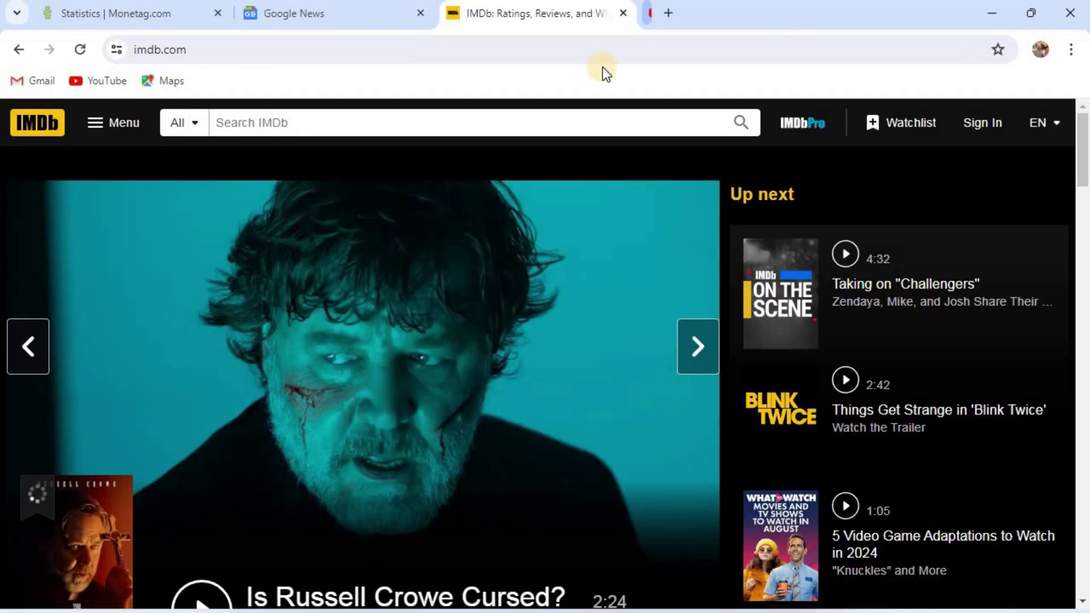
left_click(625, 14)
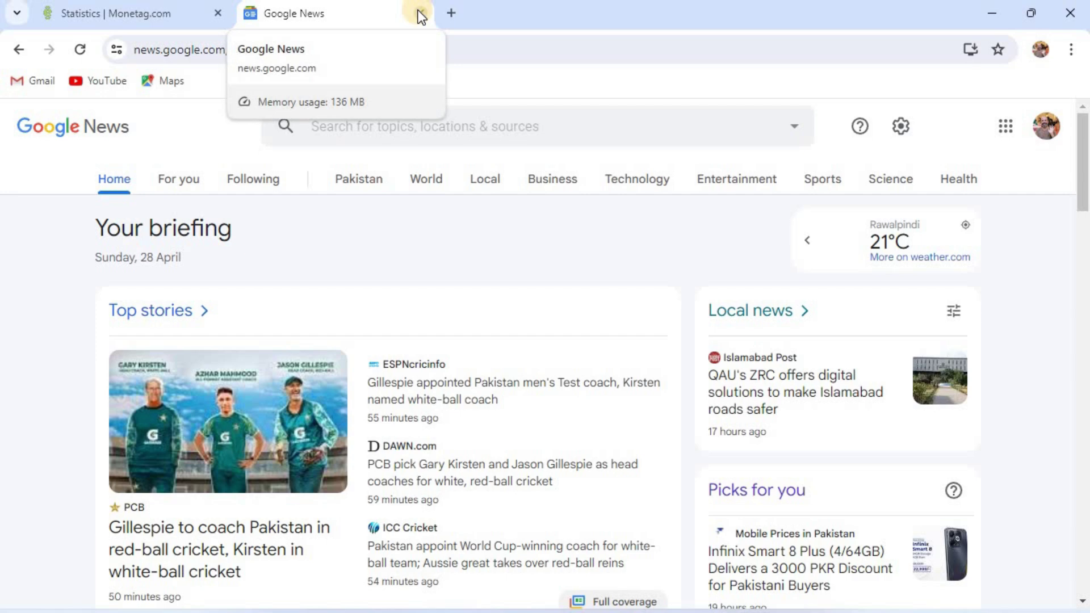
left_click(420, 13)
Search for "google sites" from a new browser page and open the Google Sites home page.
left_click(248, 15)
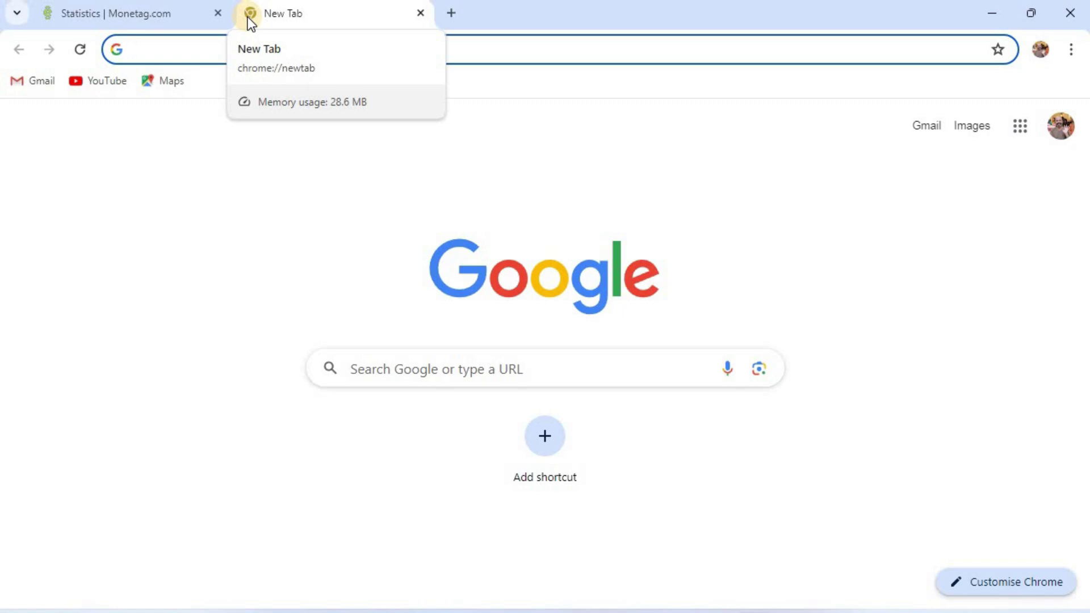
type("google si")
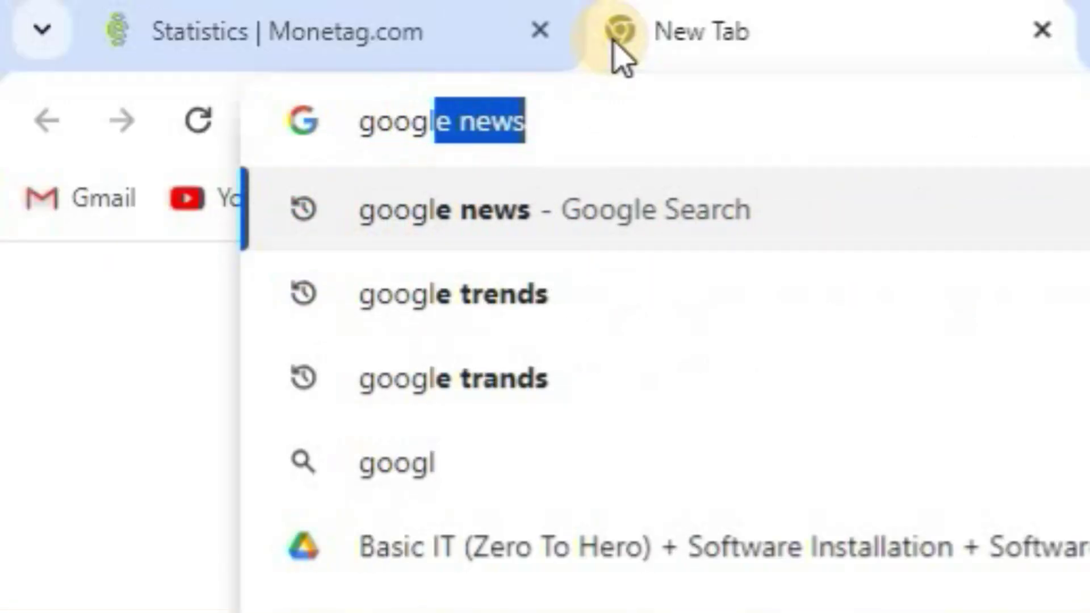
type("tes")
key("Return")
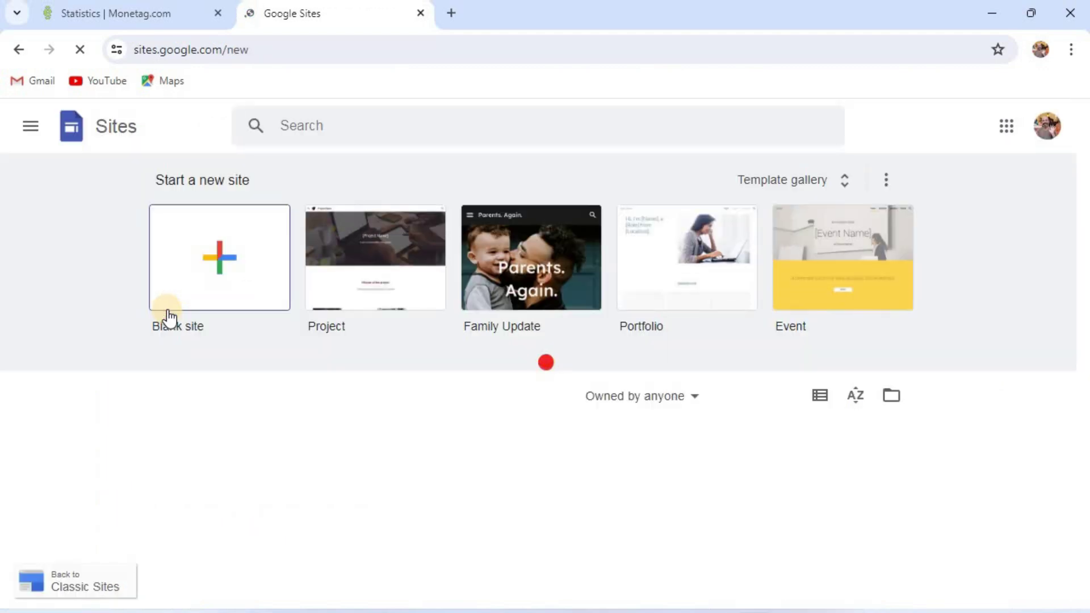
Create a new blank site in Google Sites.
scroll(168, 308, "down", 2)
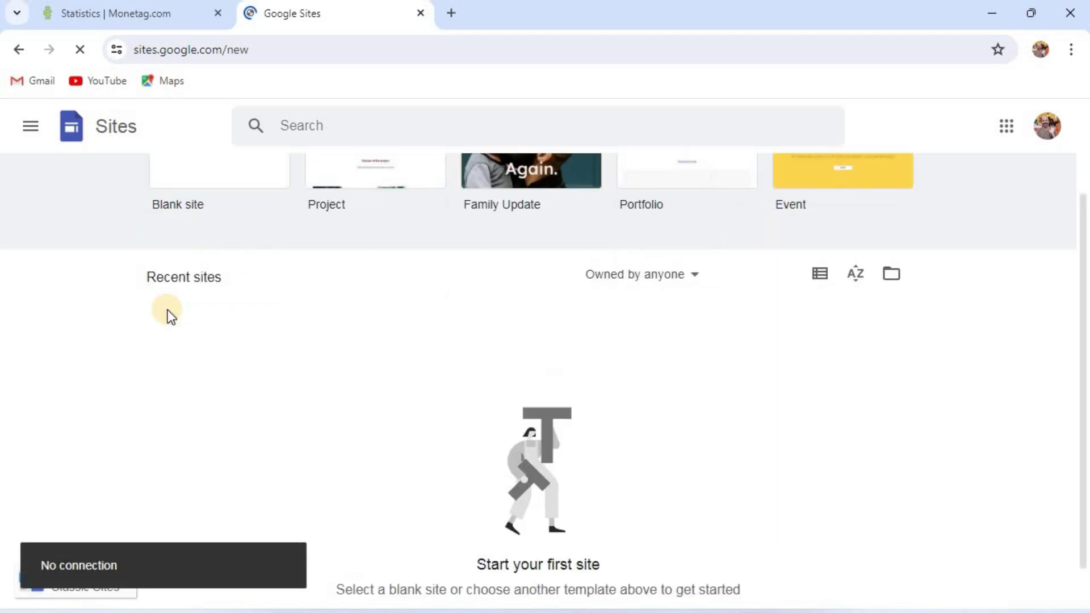
scroll(329, 275, "up", 2)
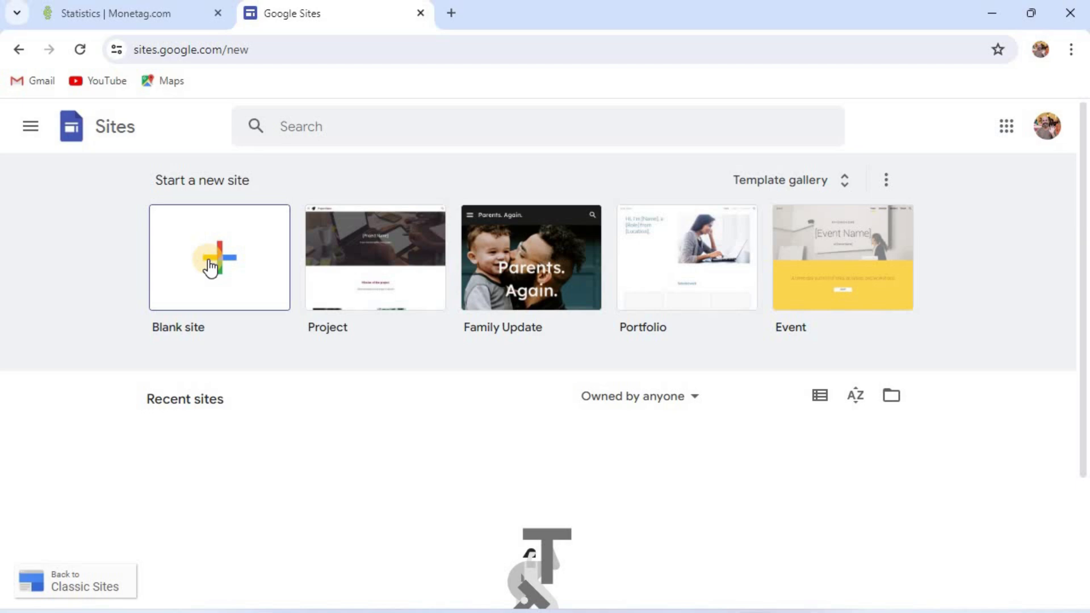
left_click(210, 266)
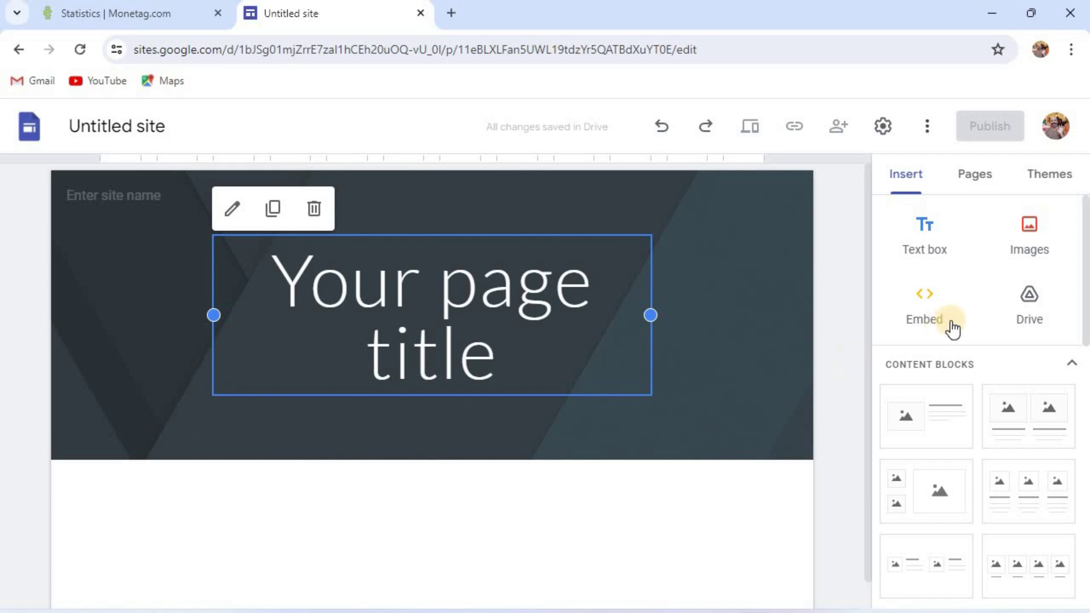
Name the site document "Pakistan Energy New" and replace the header's page title with "Pakistan Energy News".
left_click(167, 195)
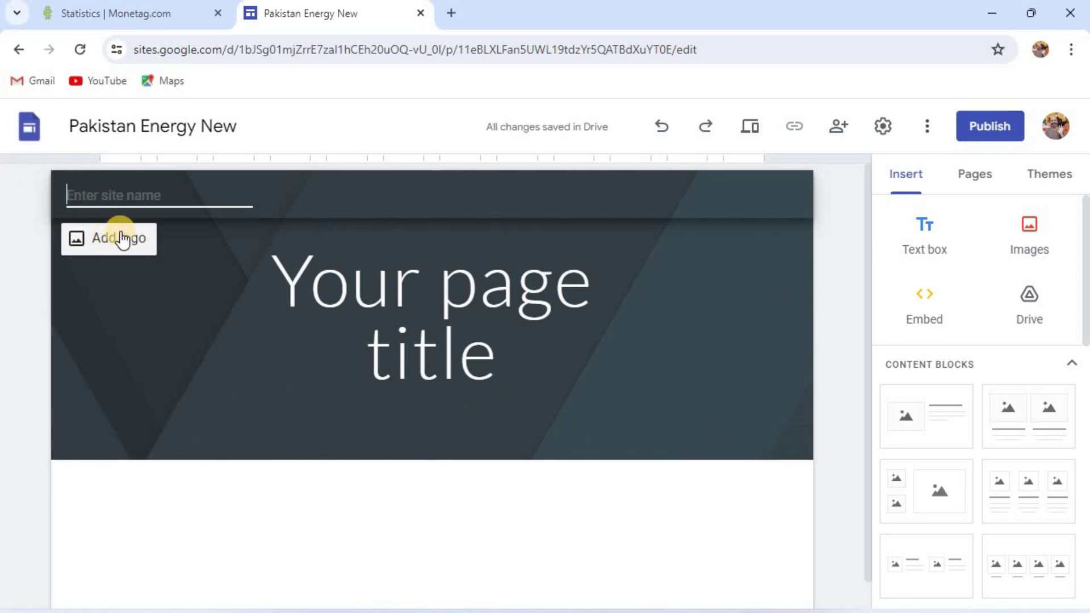
left_click(444, 284)
left_click_drag(271, 274, 531, 343)
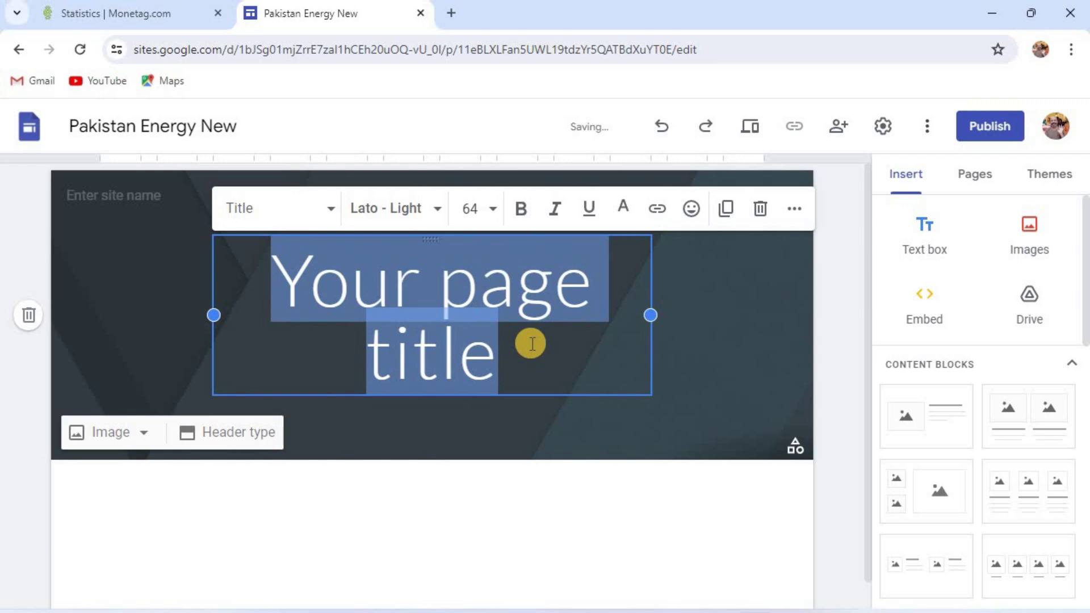
type("Pakistan Energy News")
left_click_drag(651, 338, 692, 342)
left_click(110, 477)
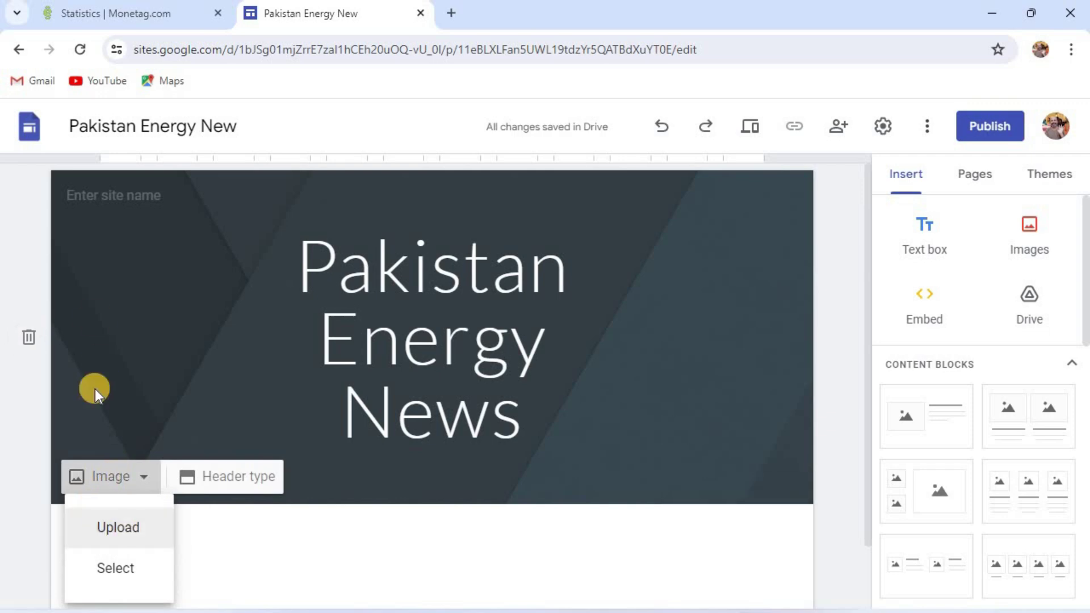
left_click(94, 312)
left_click(100, 240)
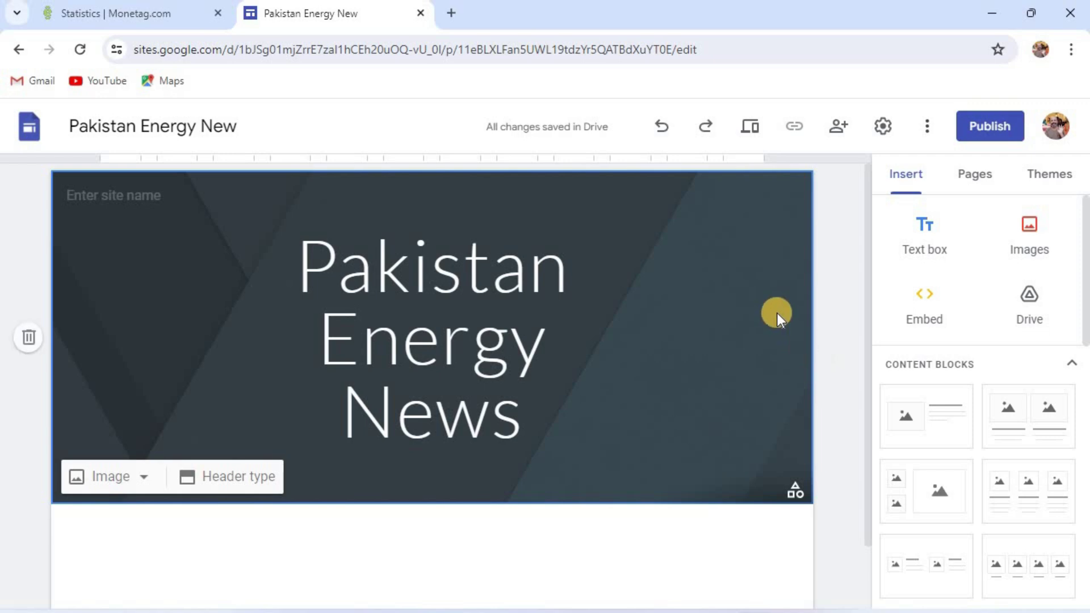
Add the content block with one image beside a heading and body text below the page header.
scroll(777, 312, "down", 1)
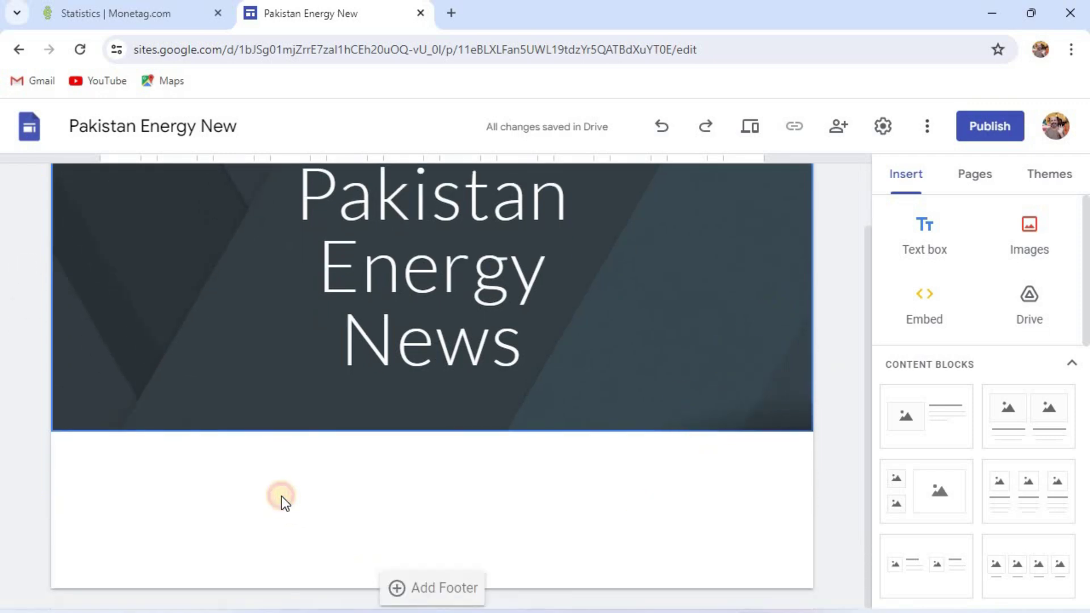
scroll(173, 314, "up", 1)
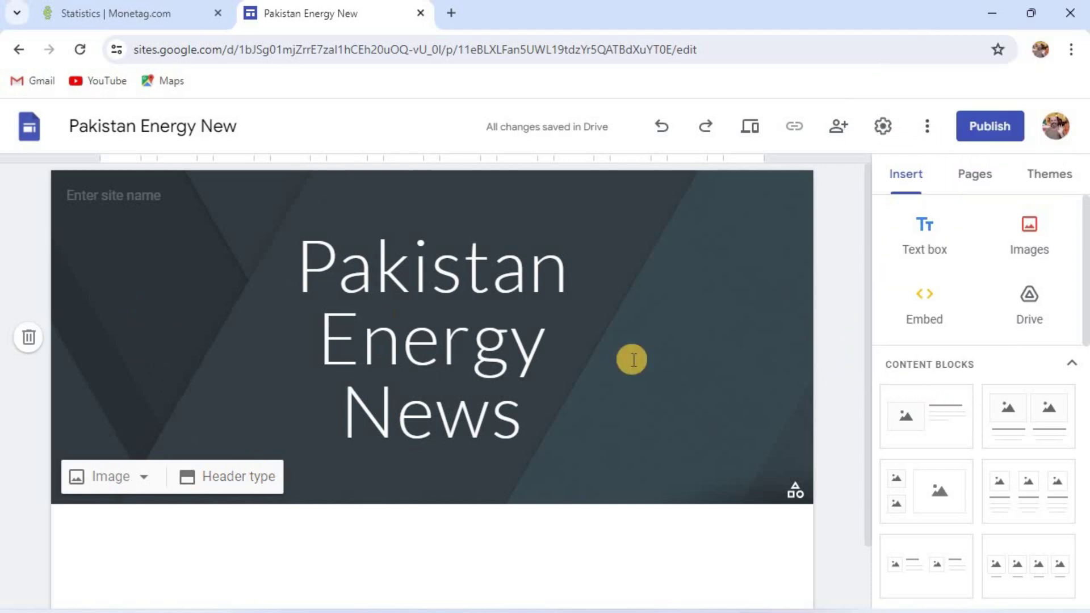
scroll(652, 339, "down", 1)
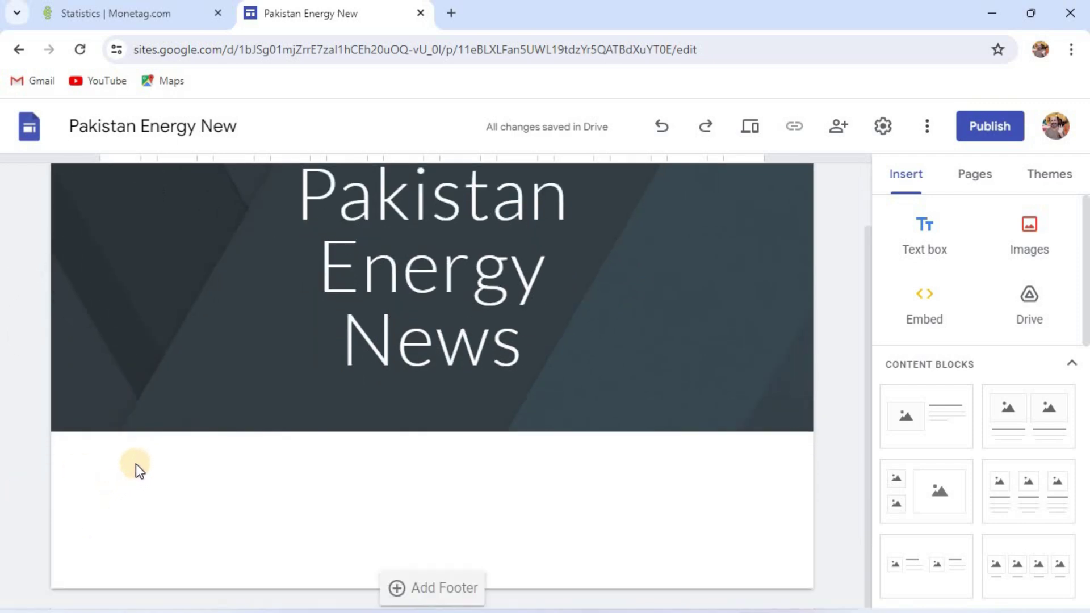
scroll(1062, 300, "down", 3)
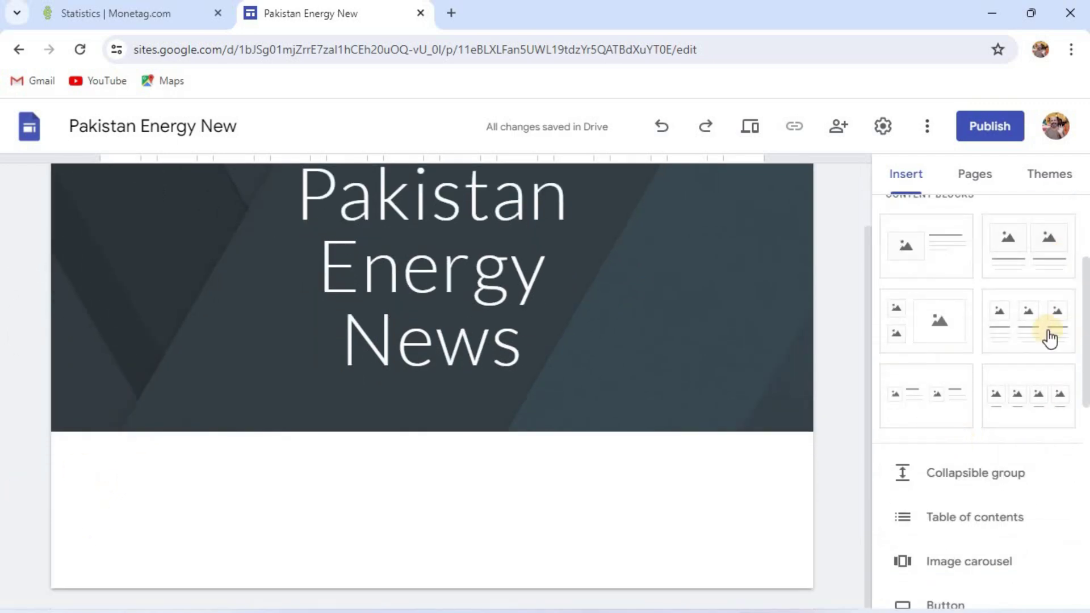
scroll(973, 353, "up", 3)
scroll(975, 349, "down", 2)
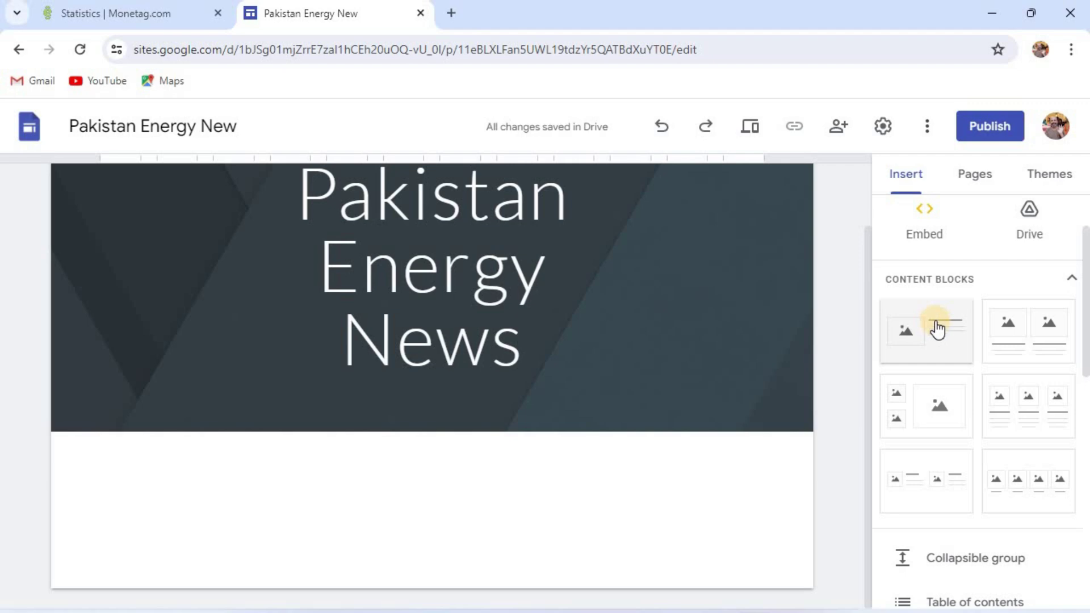
left_click_drag(937, 329, 520, 575)
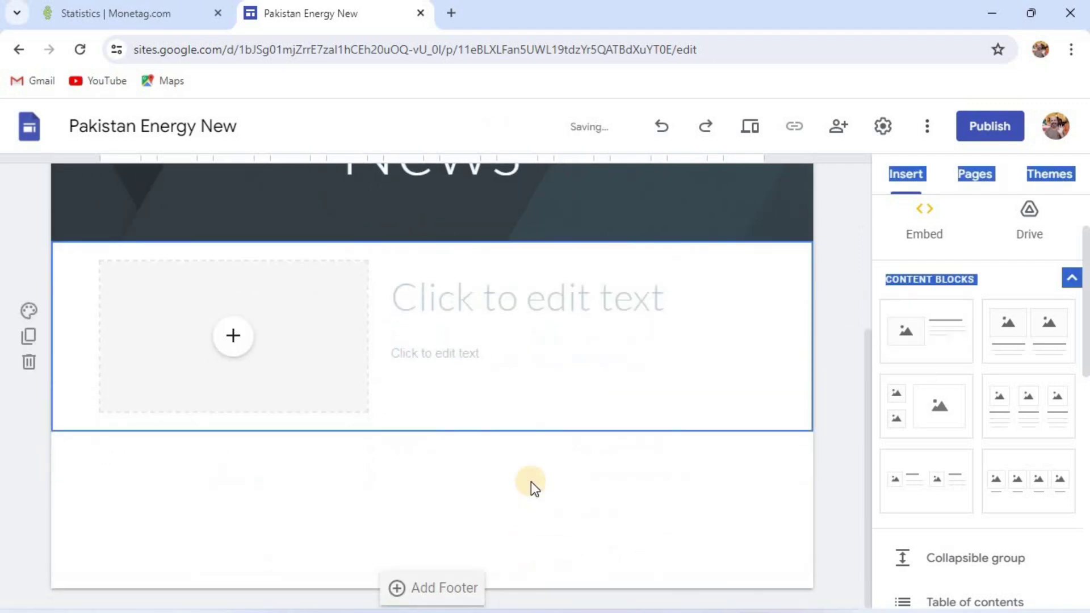
Upload the "solar panel" picture from the 100D5300 folder into the content block's image placeholder.
left_click(230, 336)
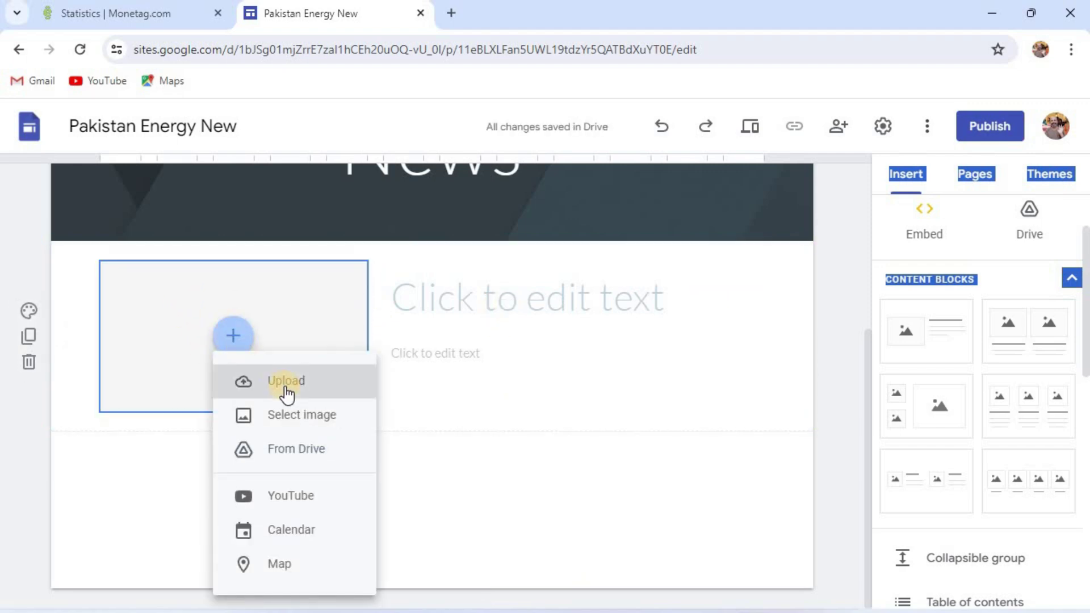
left_click(285, 388)
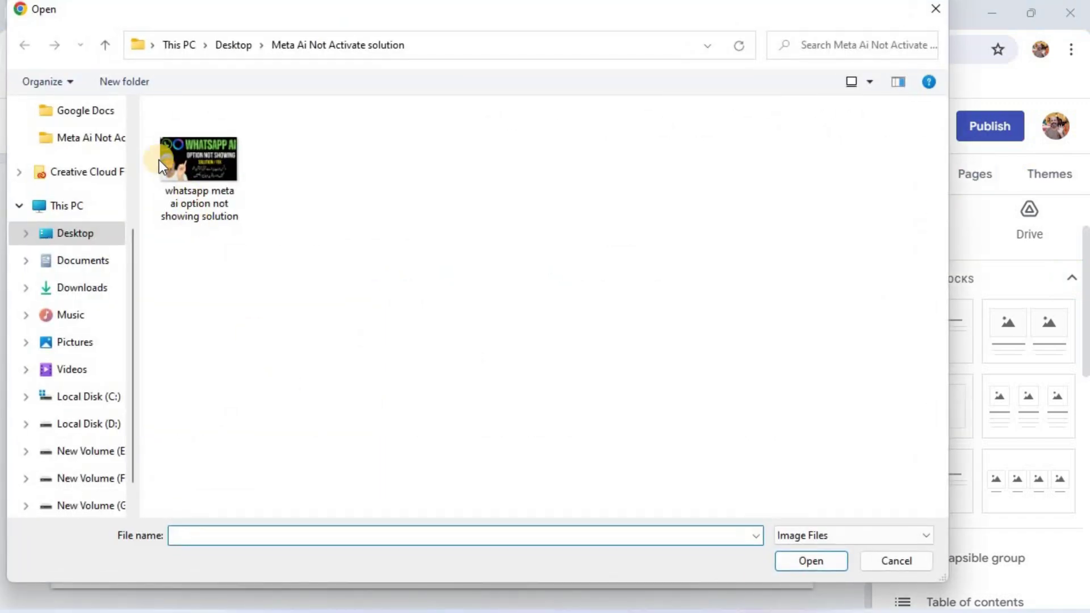
left_click(270, 165)
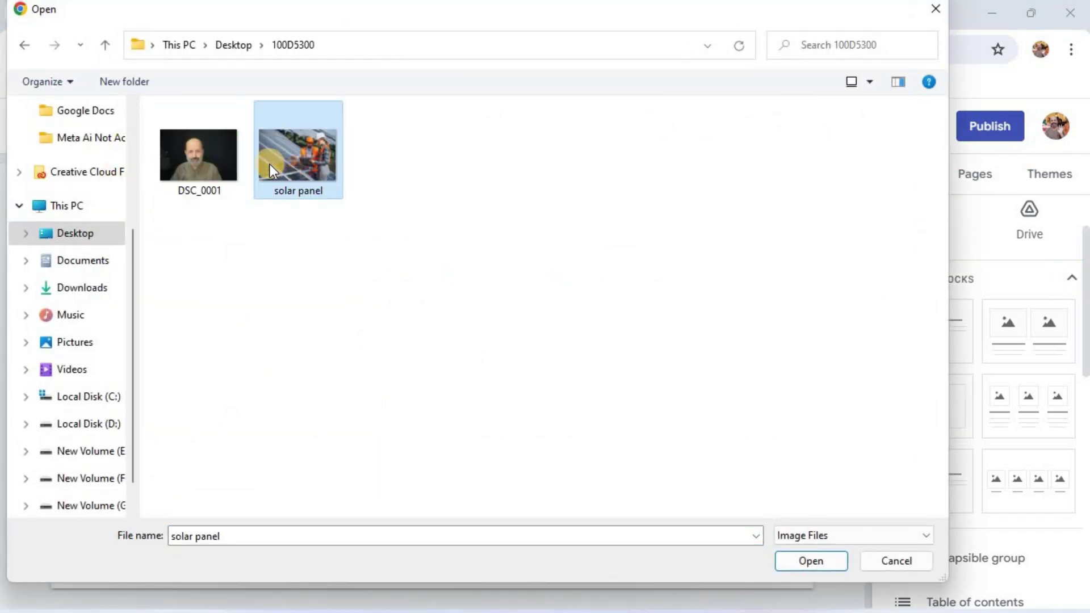
left_click(810, 561)
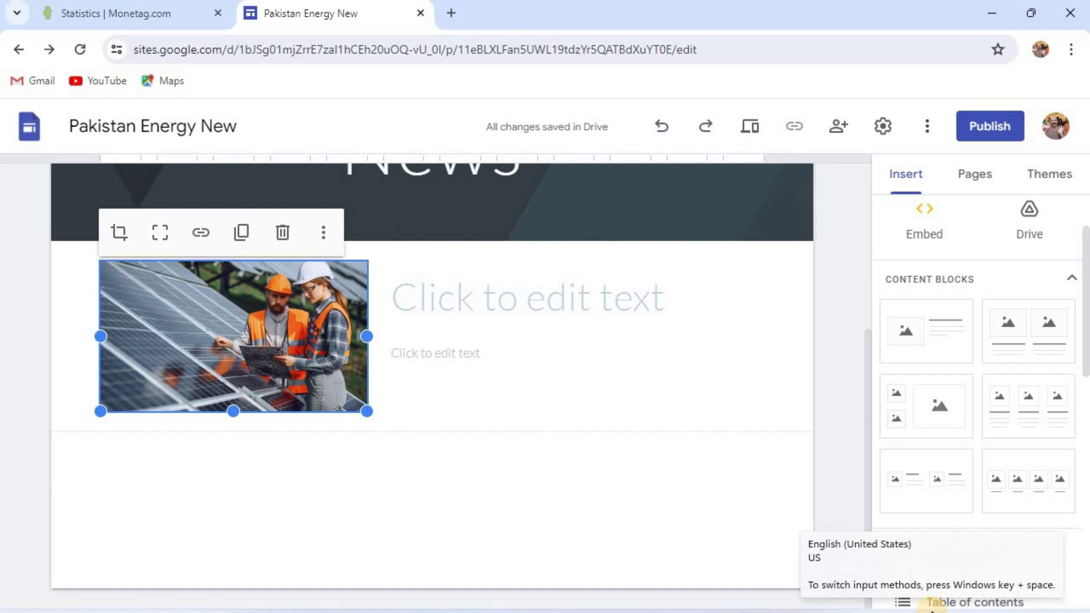
Switch to Meta AI and ask it to write an article of about 300 words about Pakistan energy crises.
left_click(451, 11)
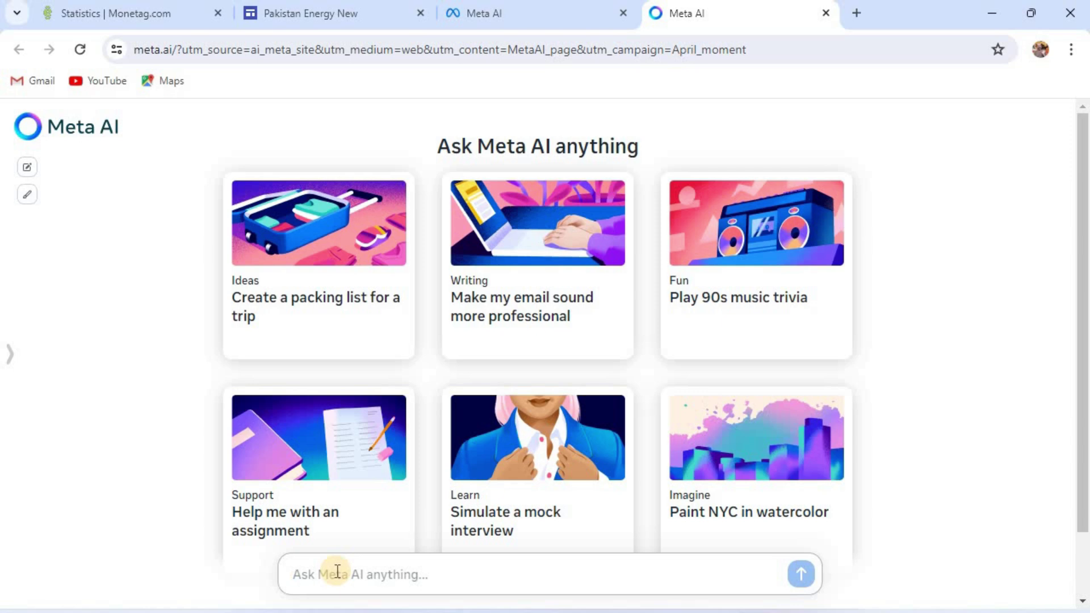
type("write an article of about 300 words about ")
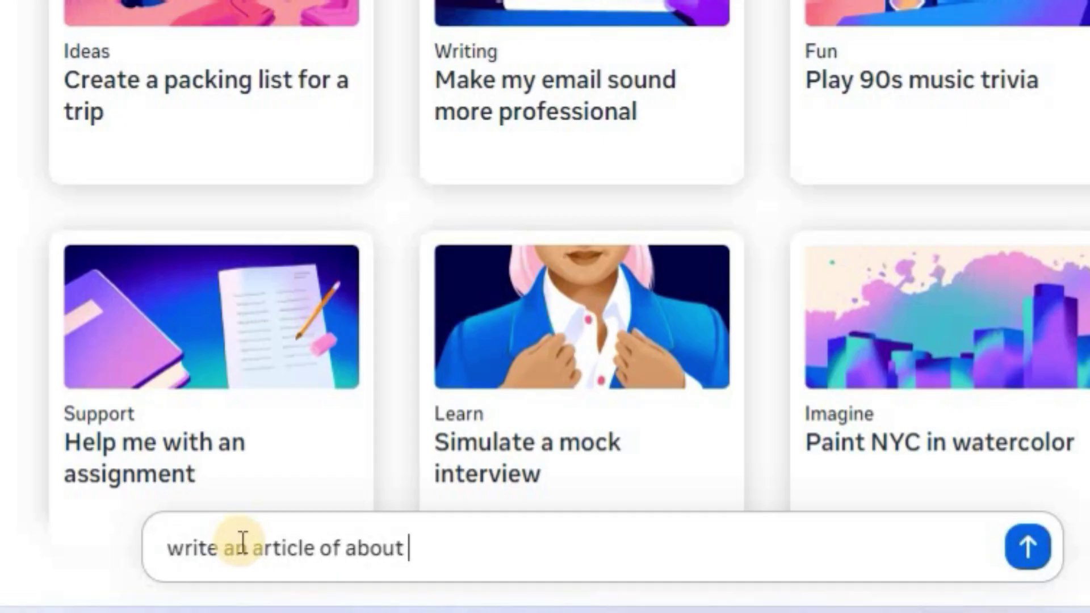
type("Pakistan energy crises")
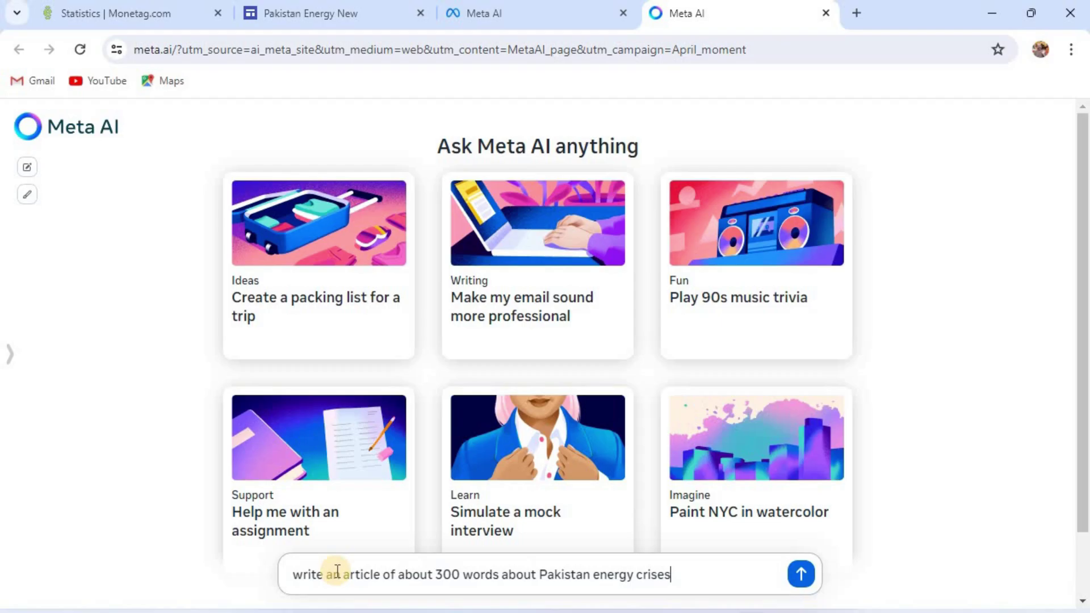
key("Return")
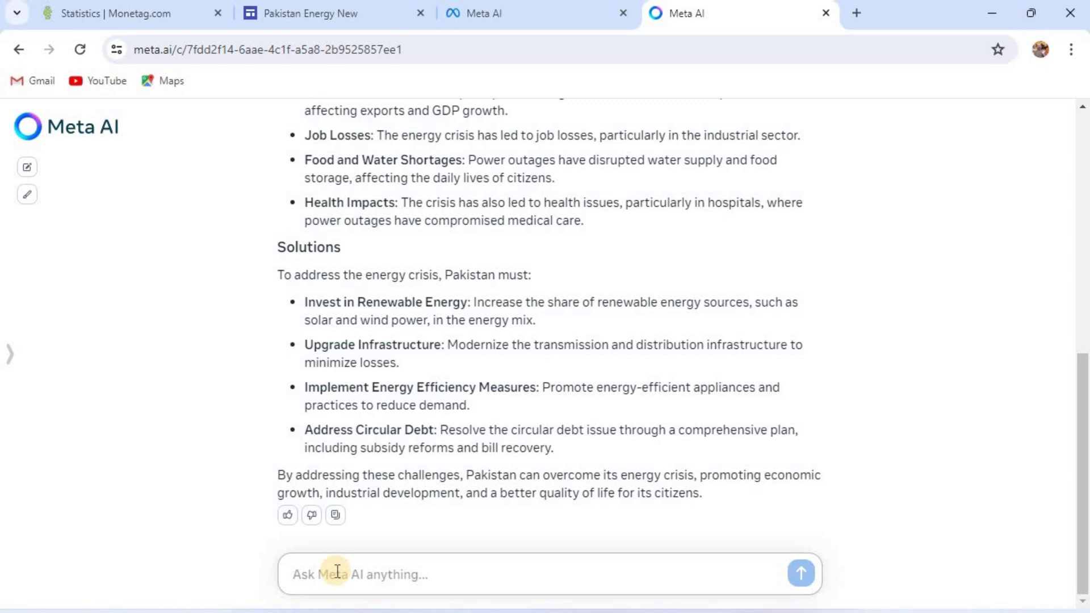
Copy the opening of the generated article, from its title into the causes list, and paste it into the content block's heading in Google Sites.
scroll(294, 204, "up", 15)
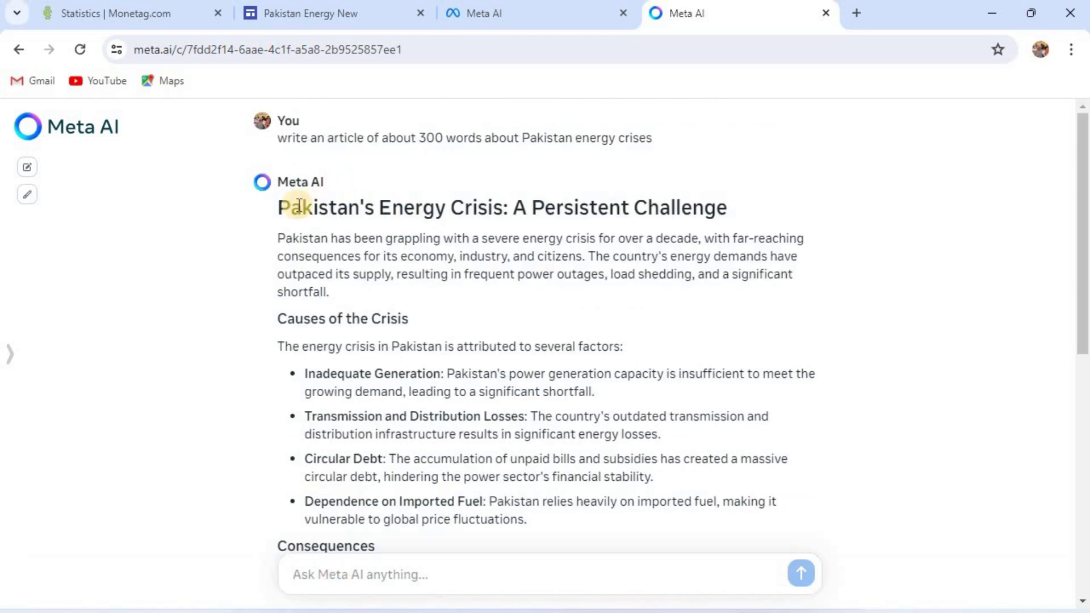
left_click_drag(278, 208, 676, 418)
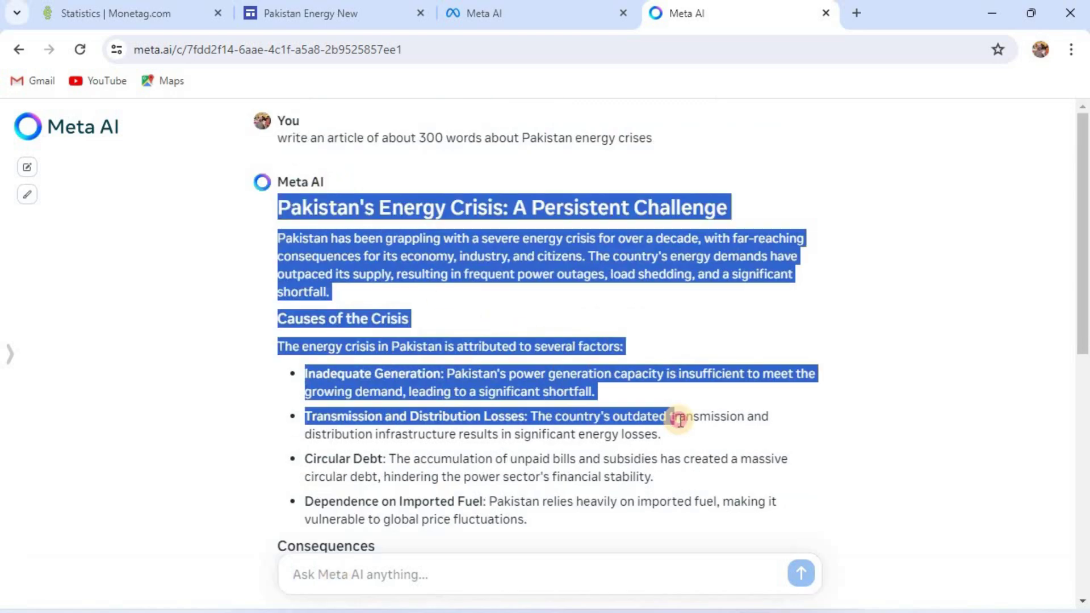
right_click(365, 262)
left_click(388, 274)
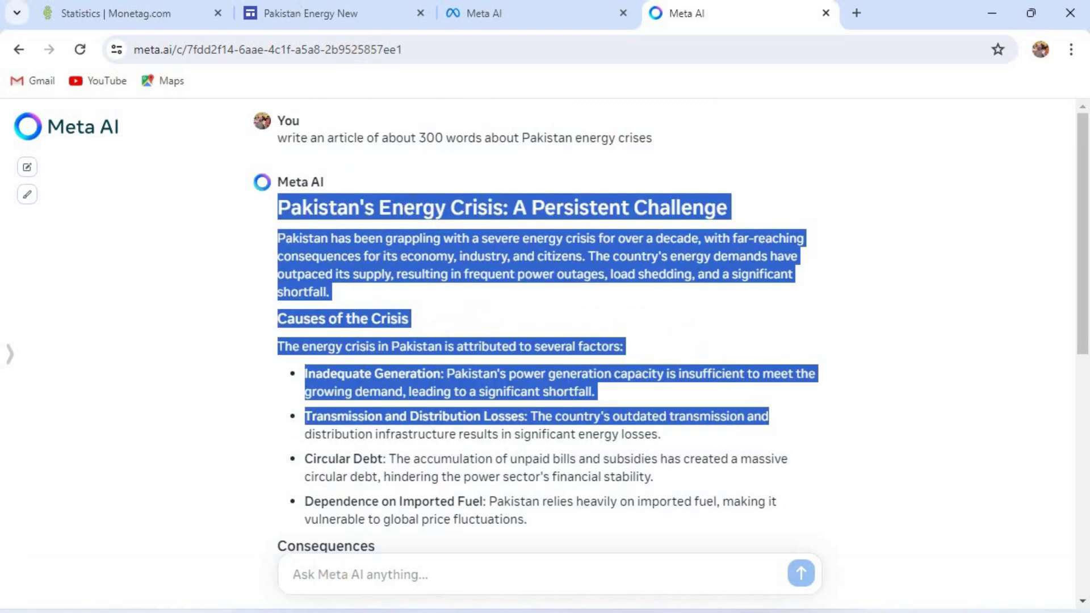
left_click(285, 19)
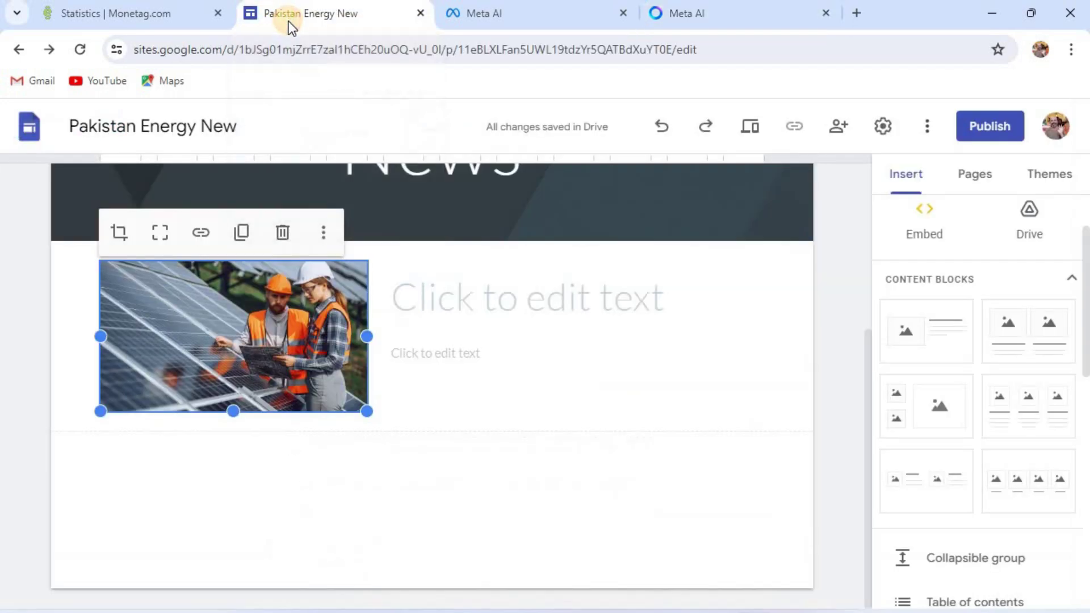
left_click(404, 300)
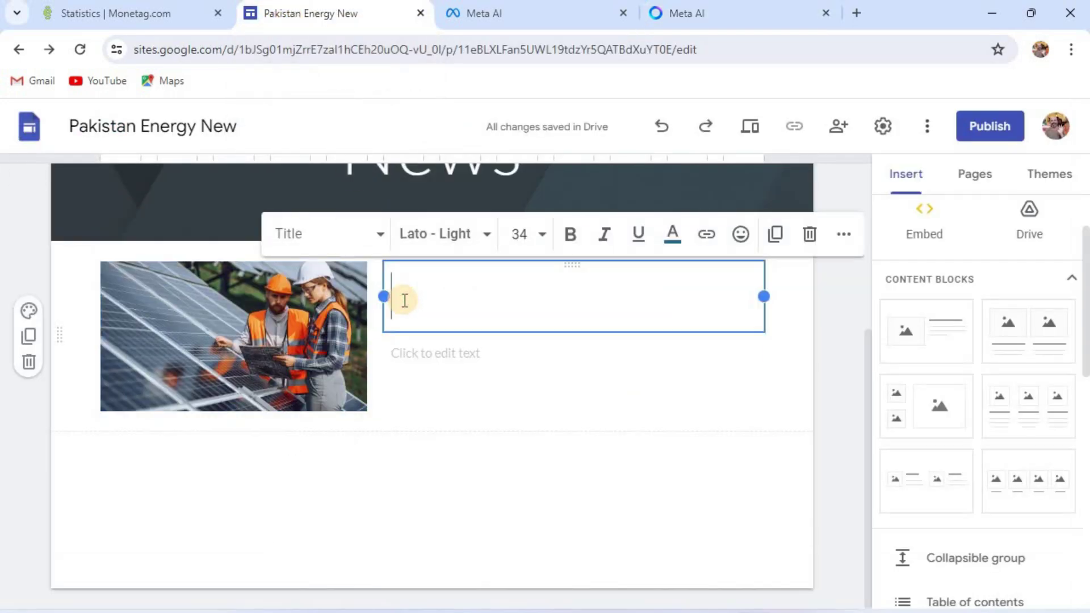
right_click(404, 301)
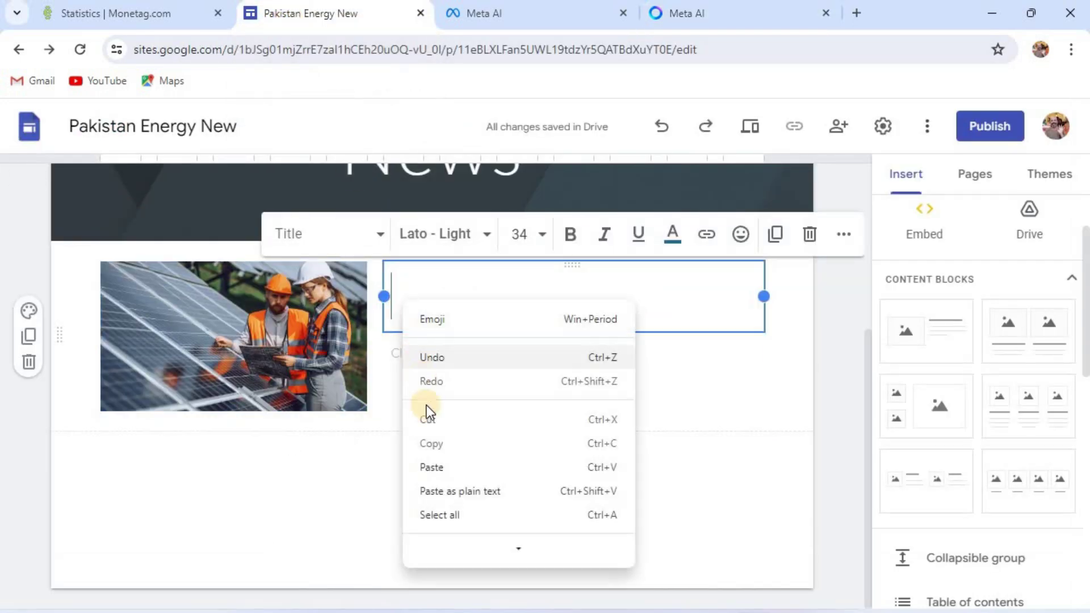
left_click(431, 466)
Delete the pasted text after the first sentence ending in "citizens." and add "see more" there.
scroll(575, 399, "up", 1)
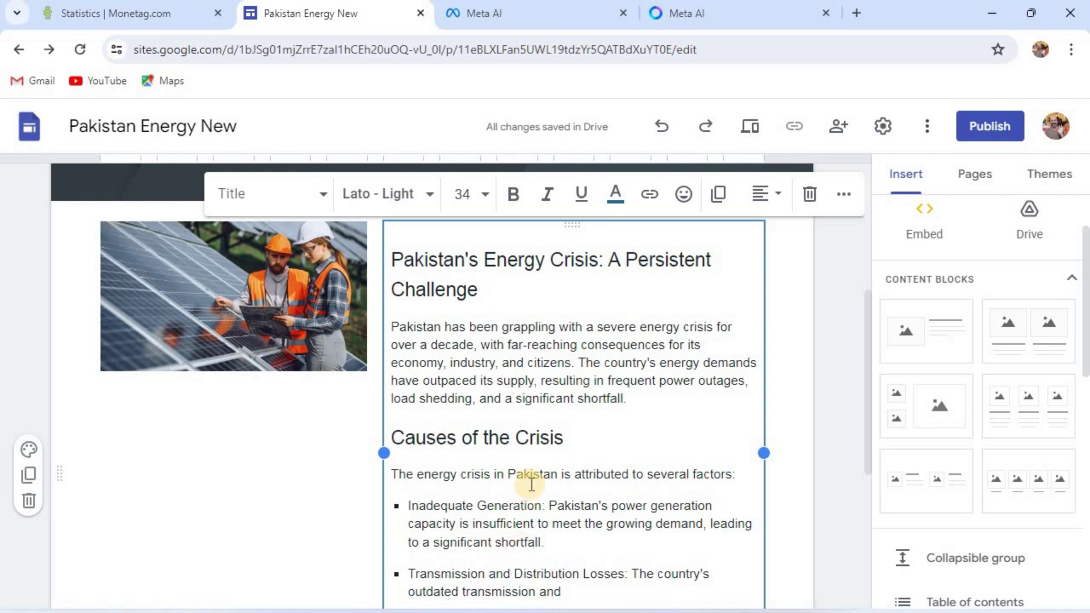
left_click_drag(579, 363, 630, 360)
key("Delete")
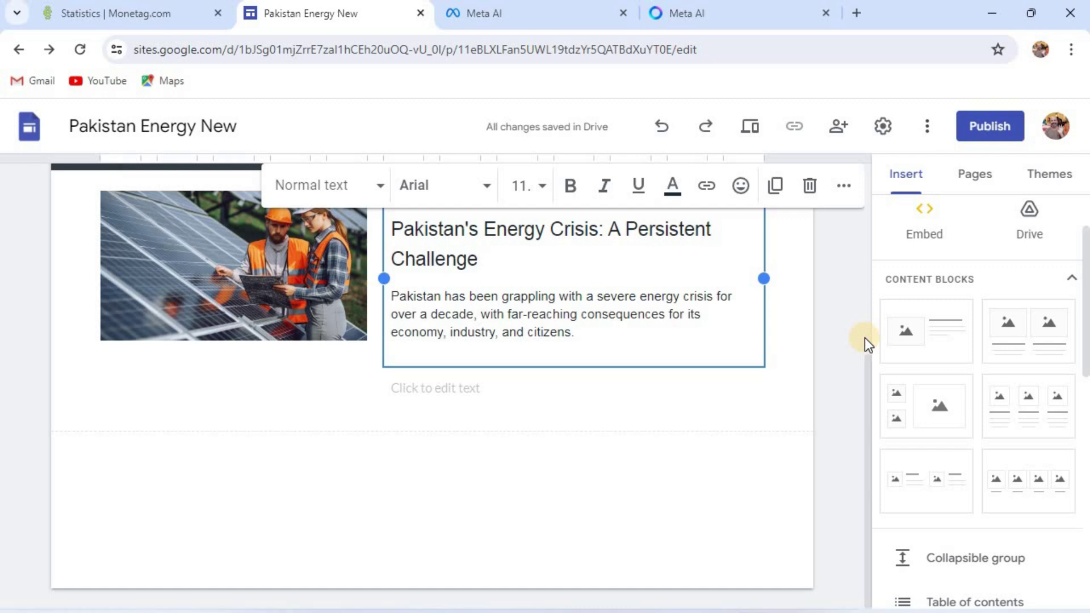
type("see more")
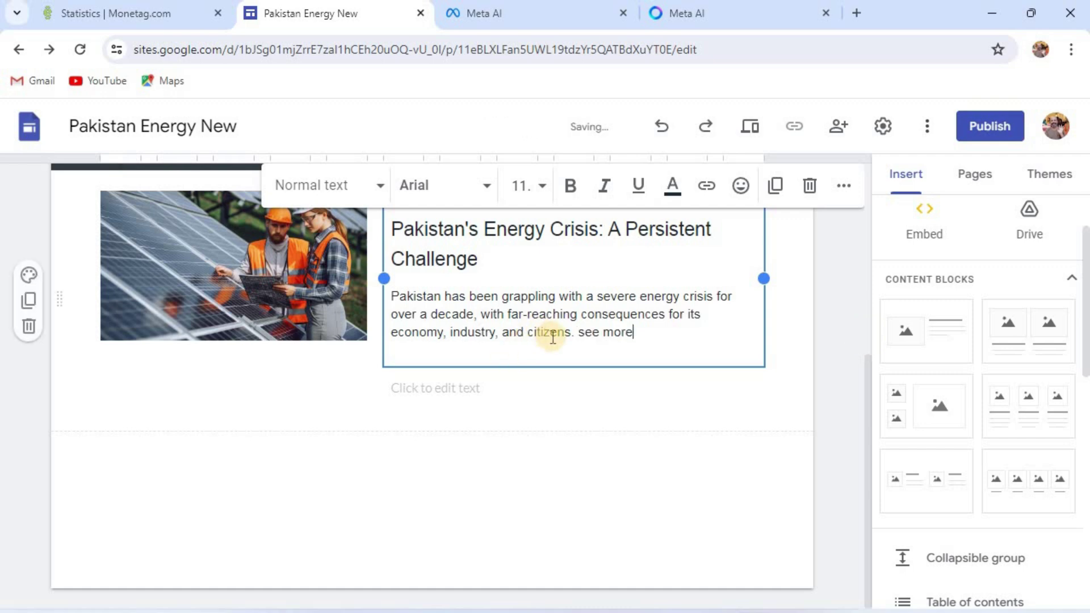
Open the link settings for the "see more" text and copy the My First Link direct link from Monetag.
left_click_drag(578, 331, 625, 343)
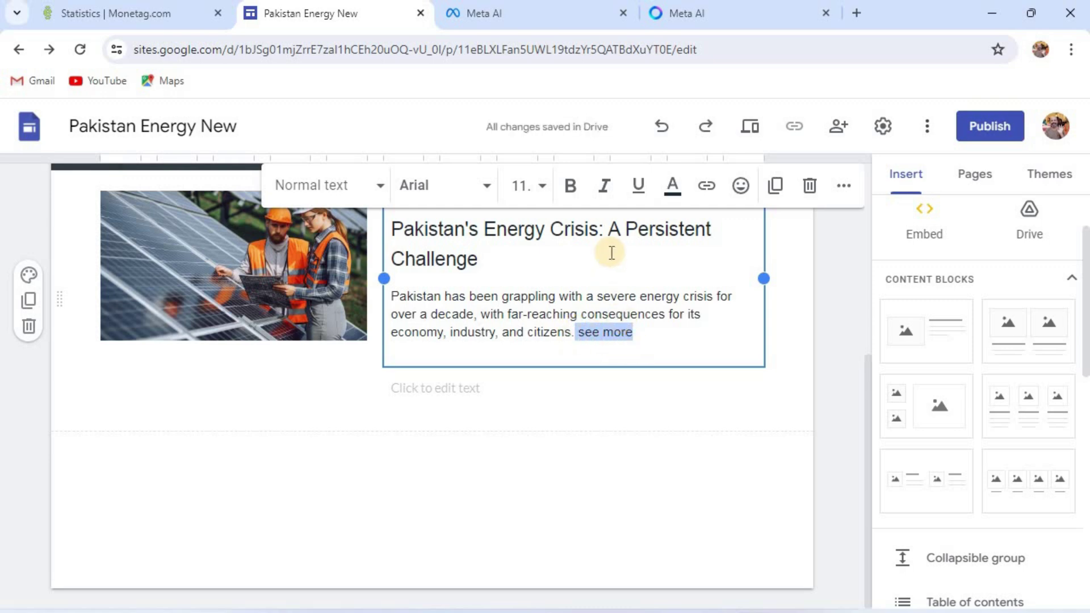
left_click(710, 186)
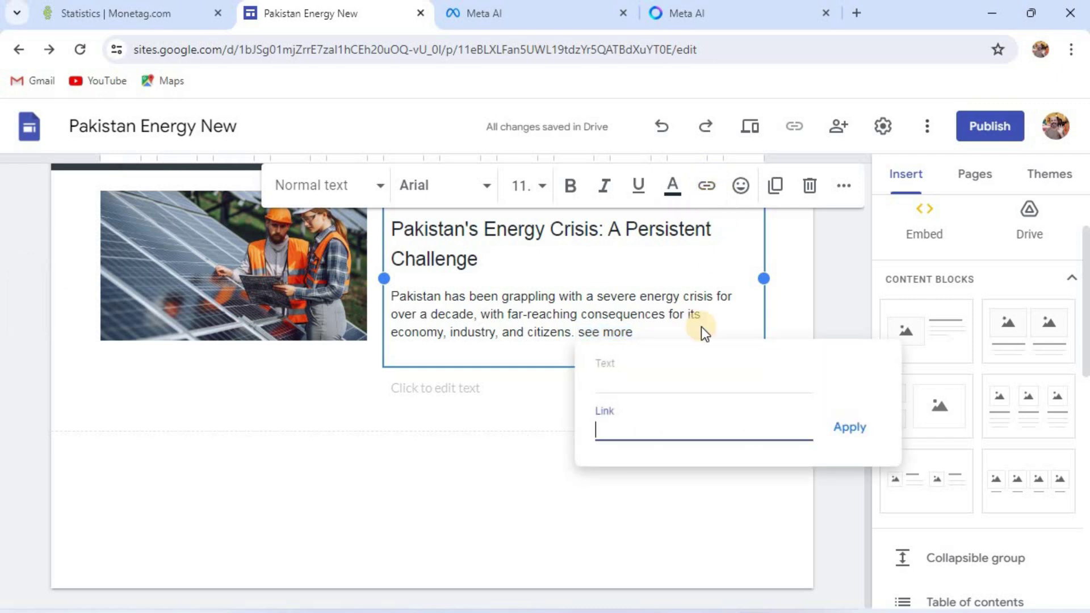
left_click(609, 433)
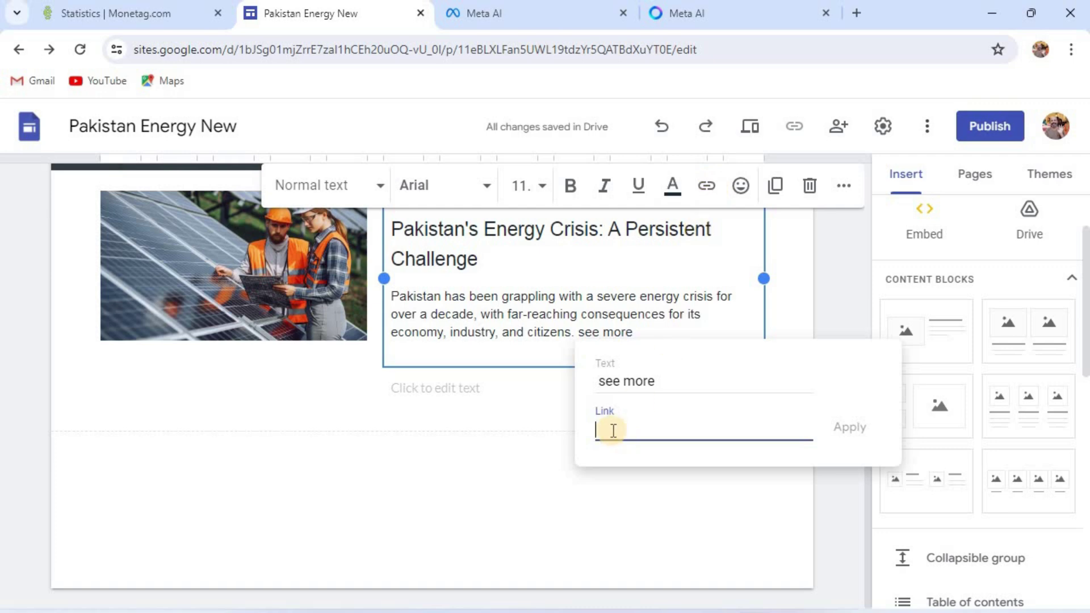
left_click(63, 13)
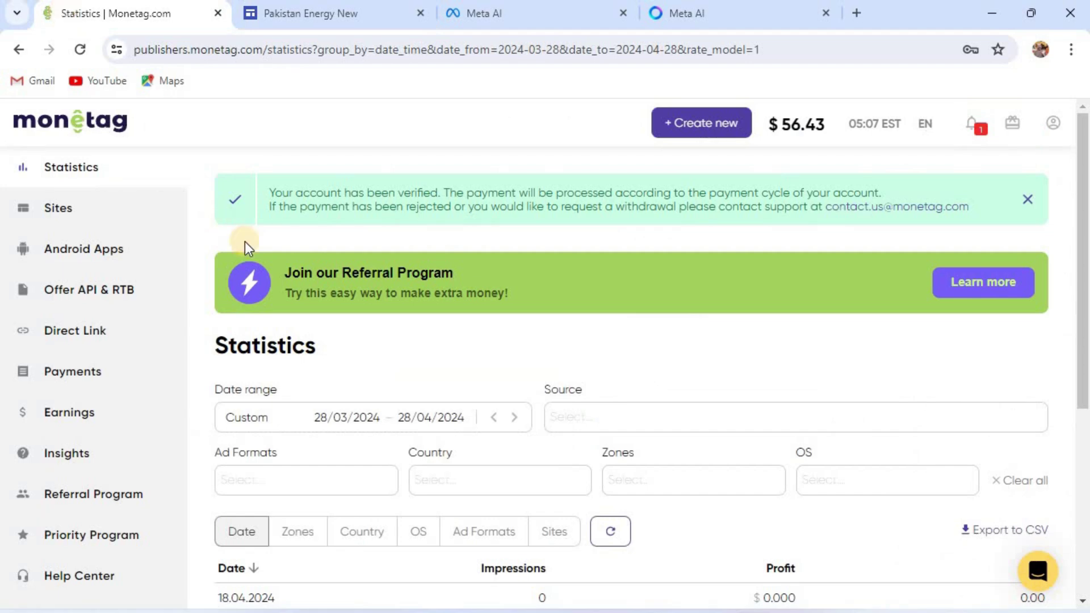
left_click(62, 334)
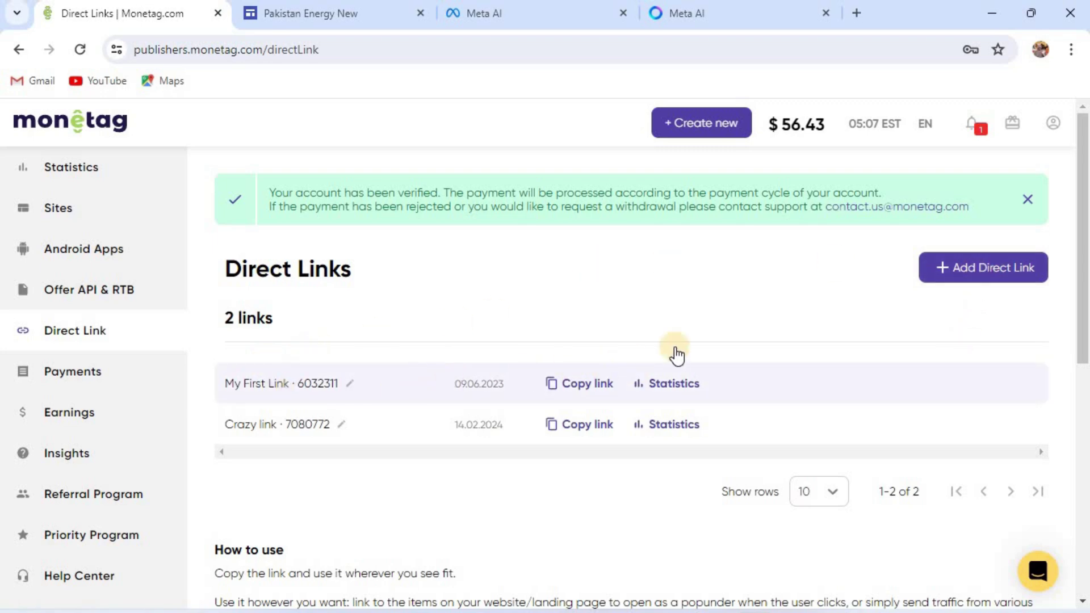
left_click(591, 389)
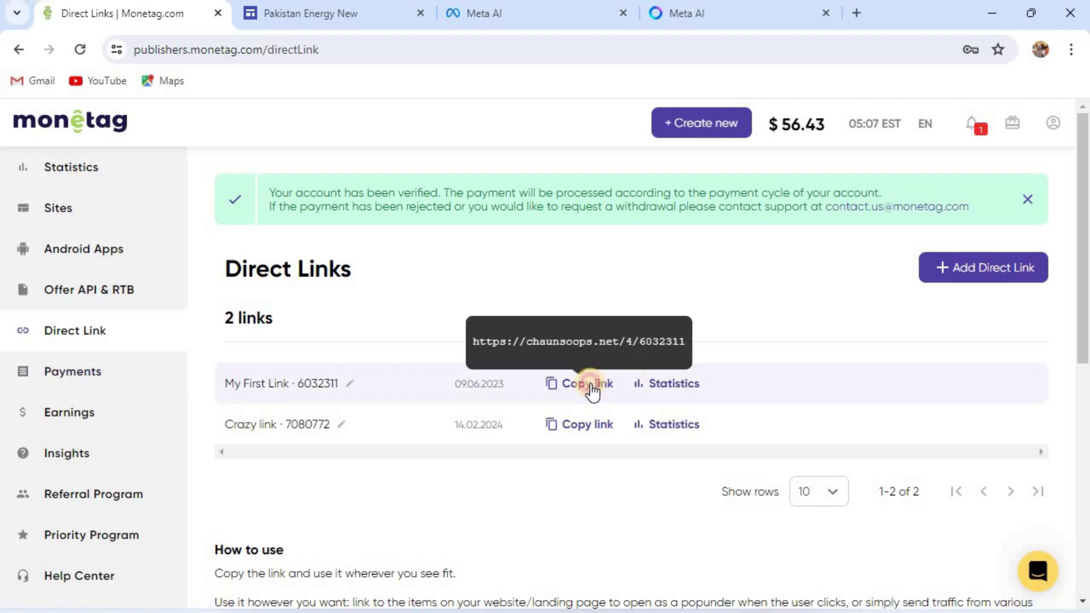
left_click(591, 386)
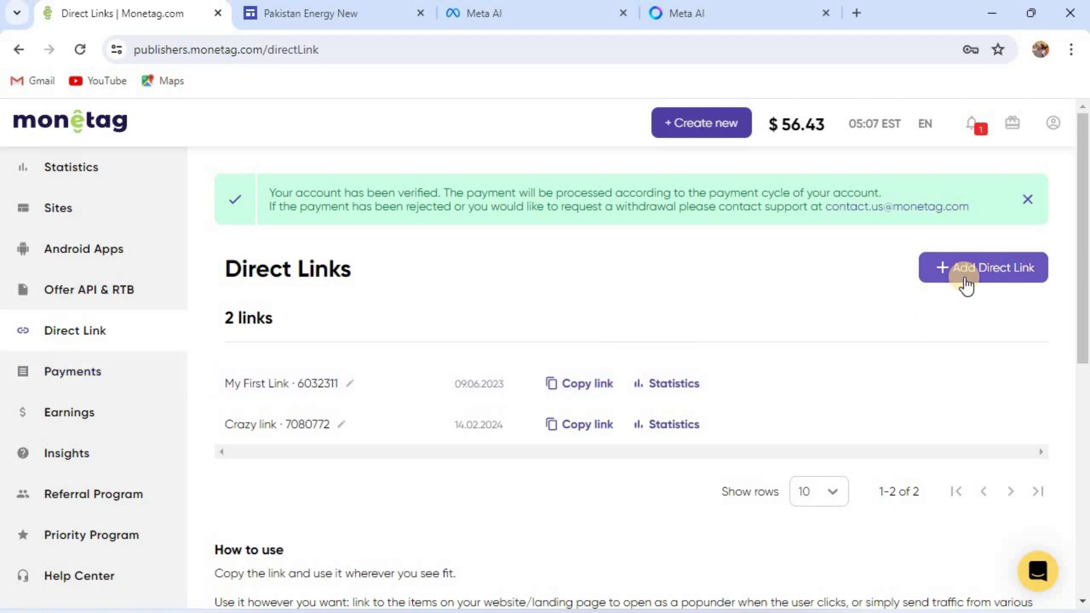
Return to Google Sites and apply the copied direct link to the "see more" text.
left_click(363, 15)
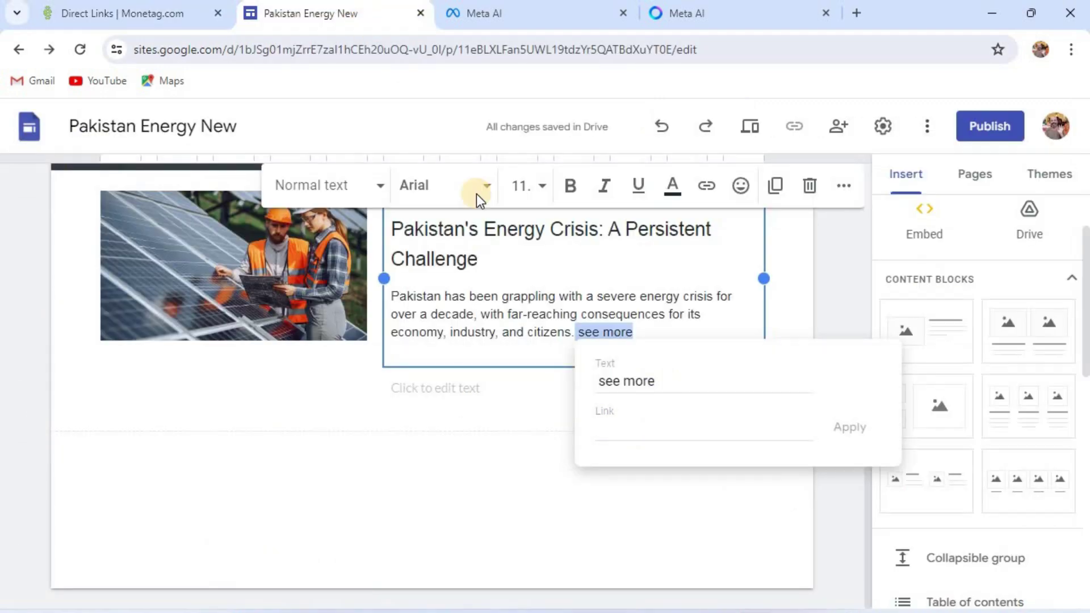
left_click(630, 429)
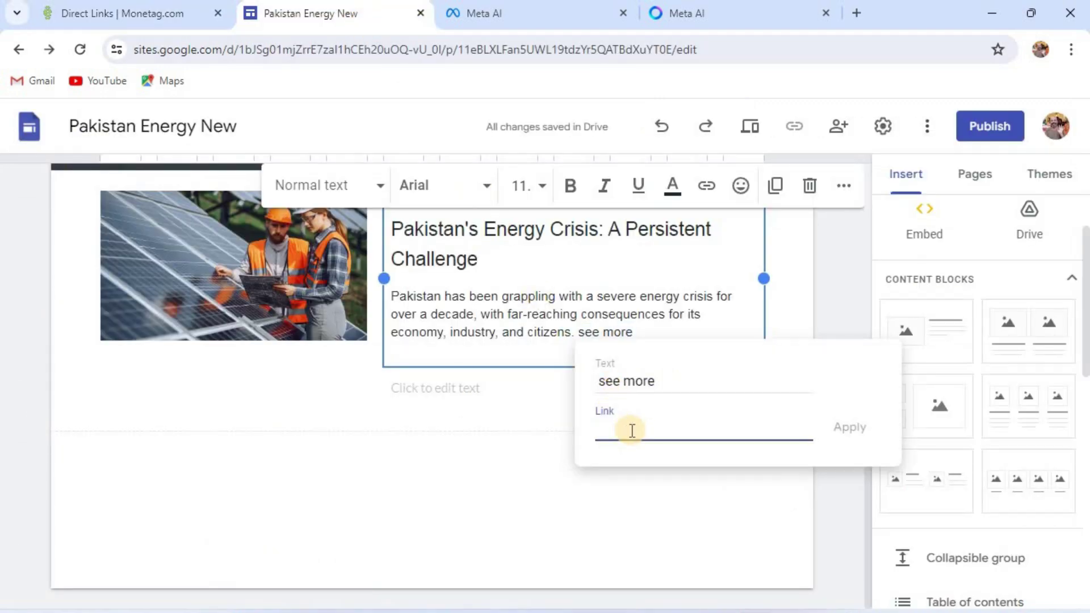
right_click(632, 431)
left_click(684, 243)
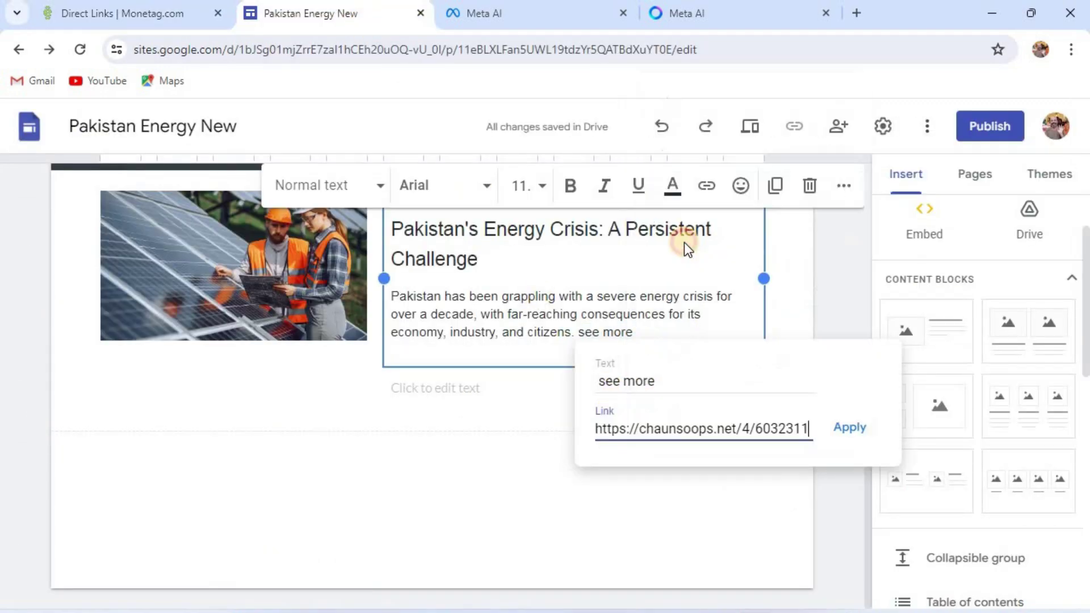
left_click(852, 431)
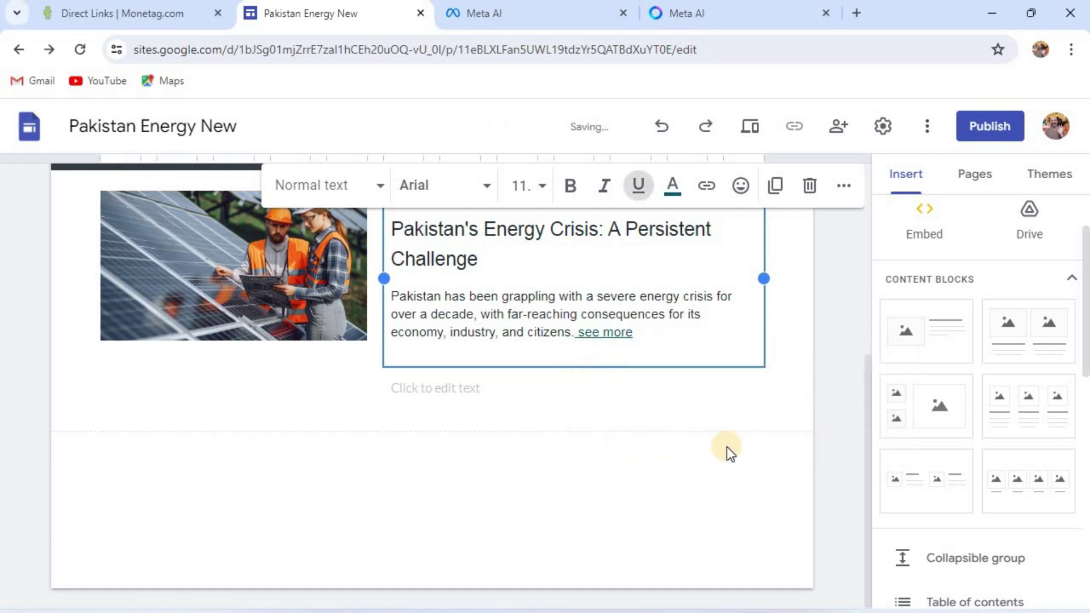
Review the page and publish the site to the web with the address pakistan-energy-new.
scroll(702, 451, "up", 4)
scroll(703, 453, "down", 3)
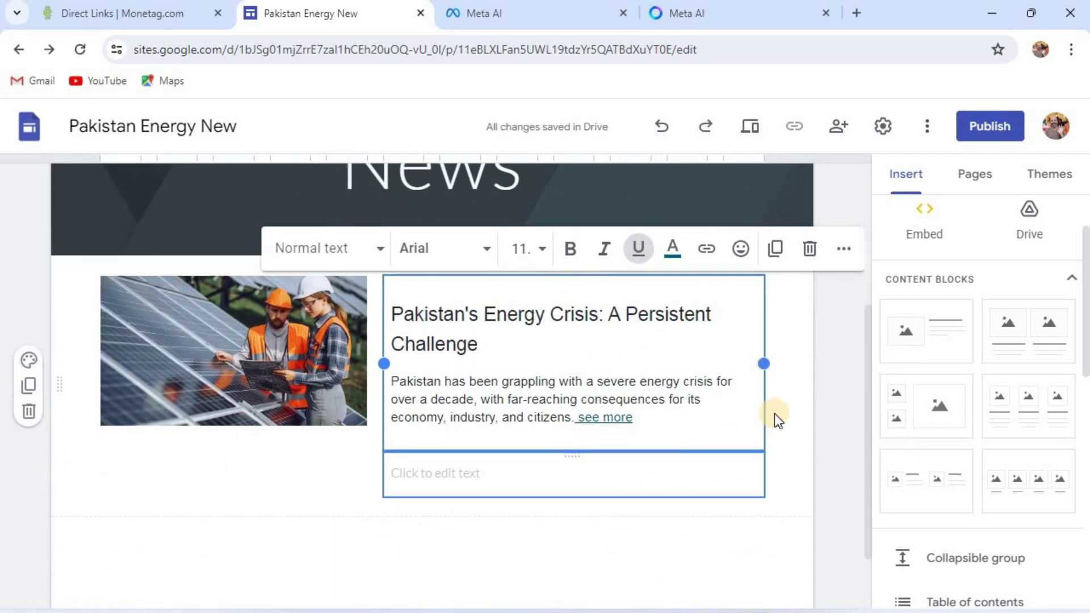
scroll(774, 413, "up", 3)
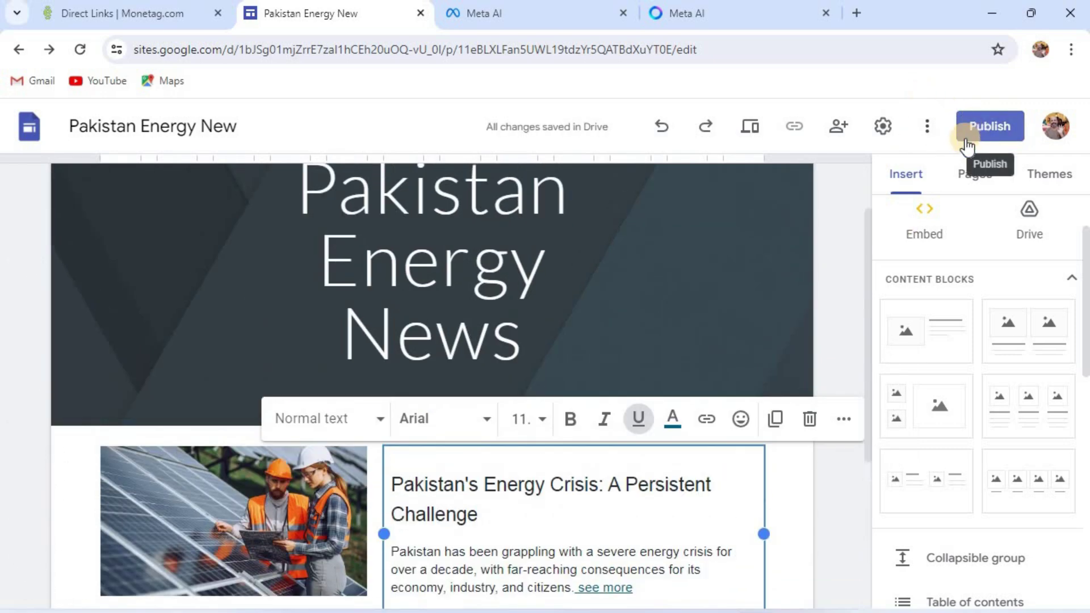
scroll(518, 396, "down", 5)
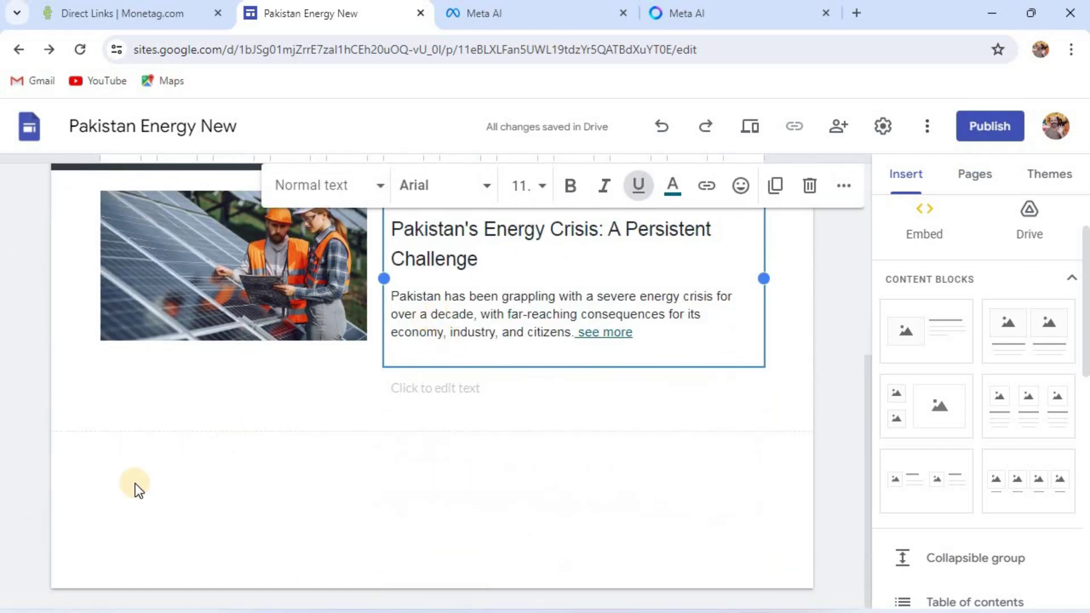
mouse_move(135, 482)
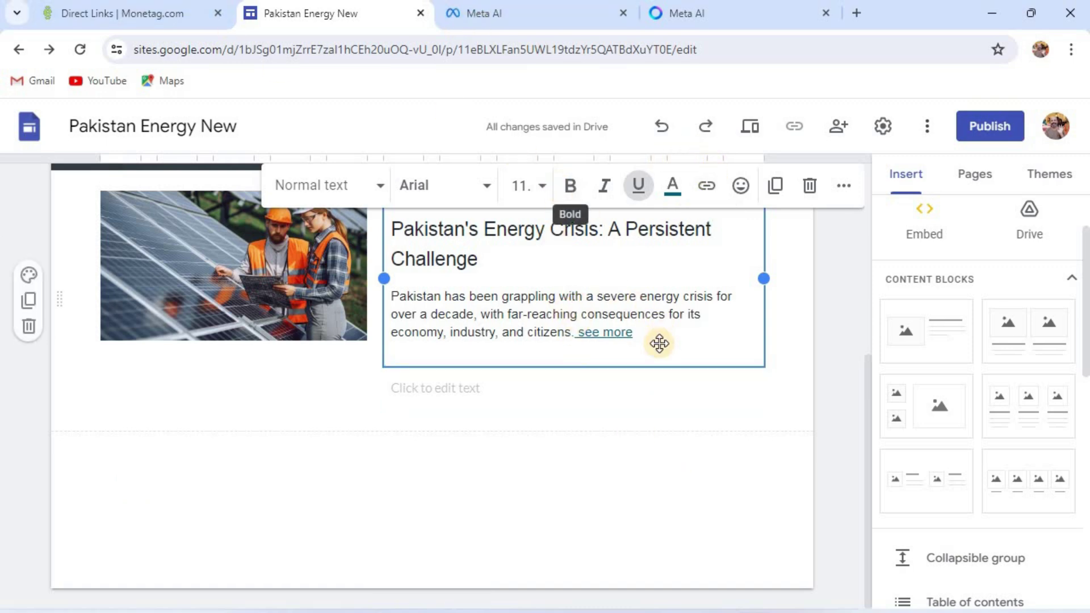
left_click(987, 128)
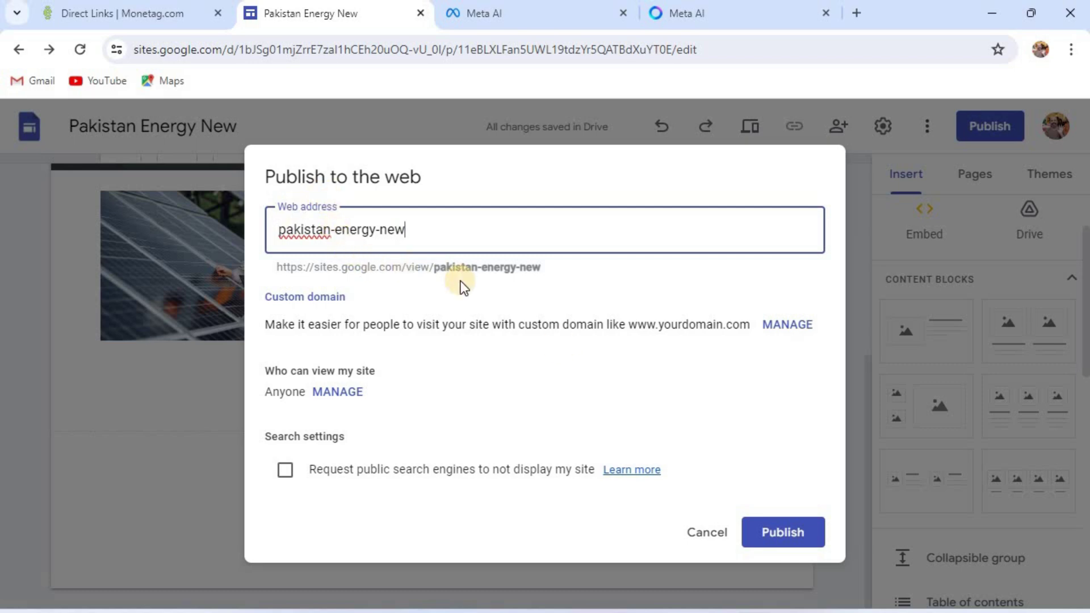
left_click(789, 538)
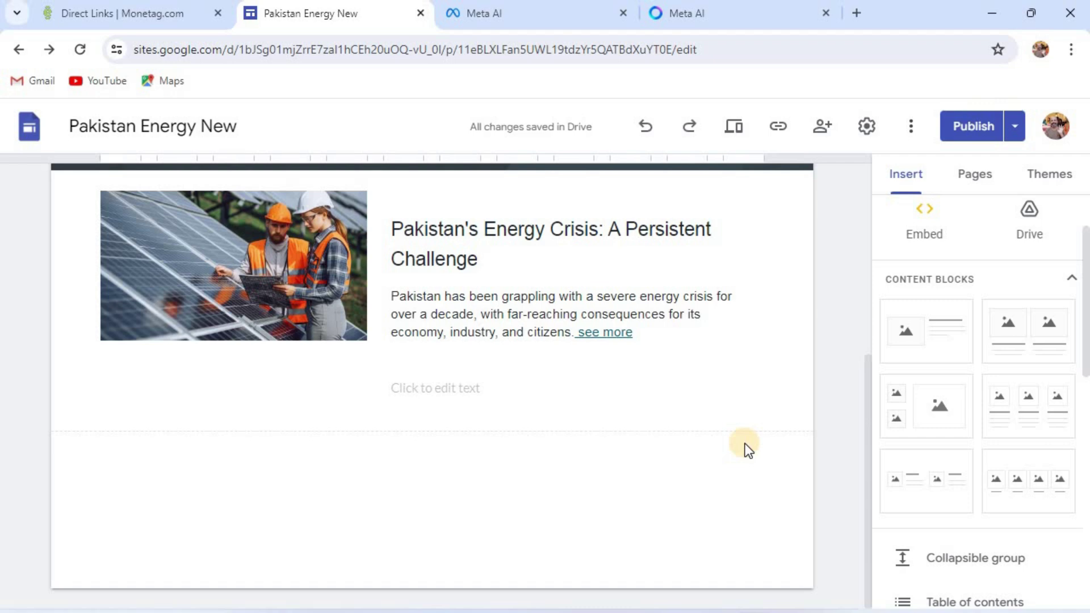
Switch to Monetag, reload the account page, and examine the revenue of the top referral in the Referral Program.
left_click(98, 7)
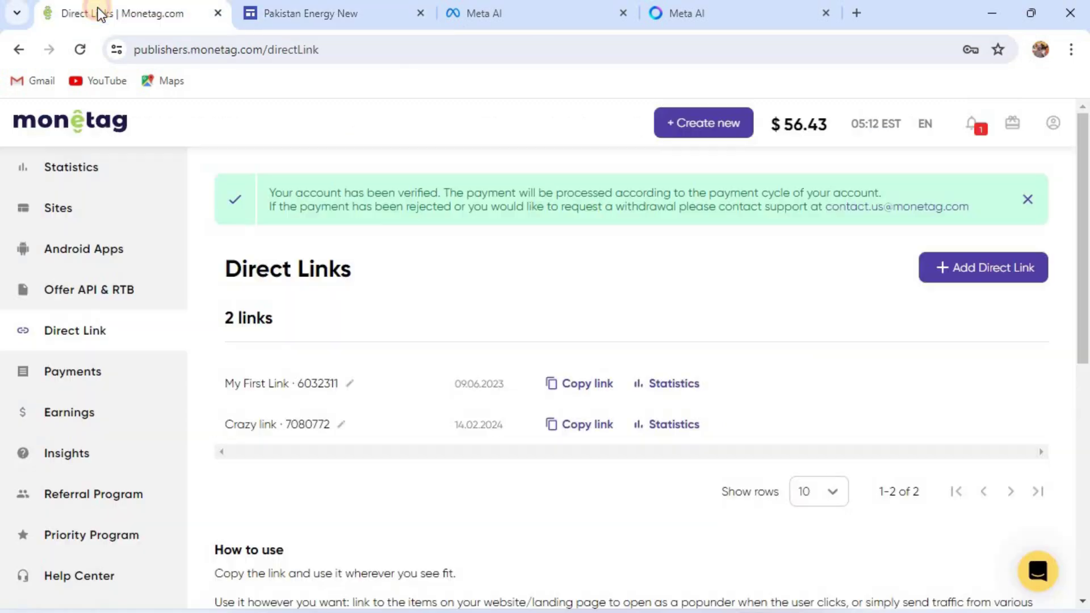
left_click(82, 49)
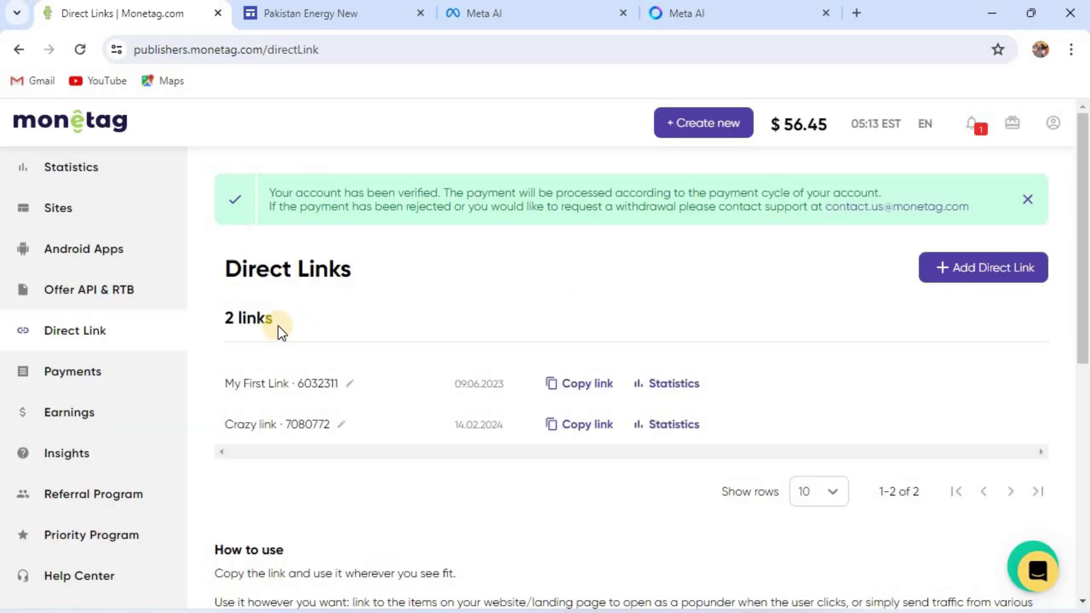
left_click(96, 499)
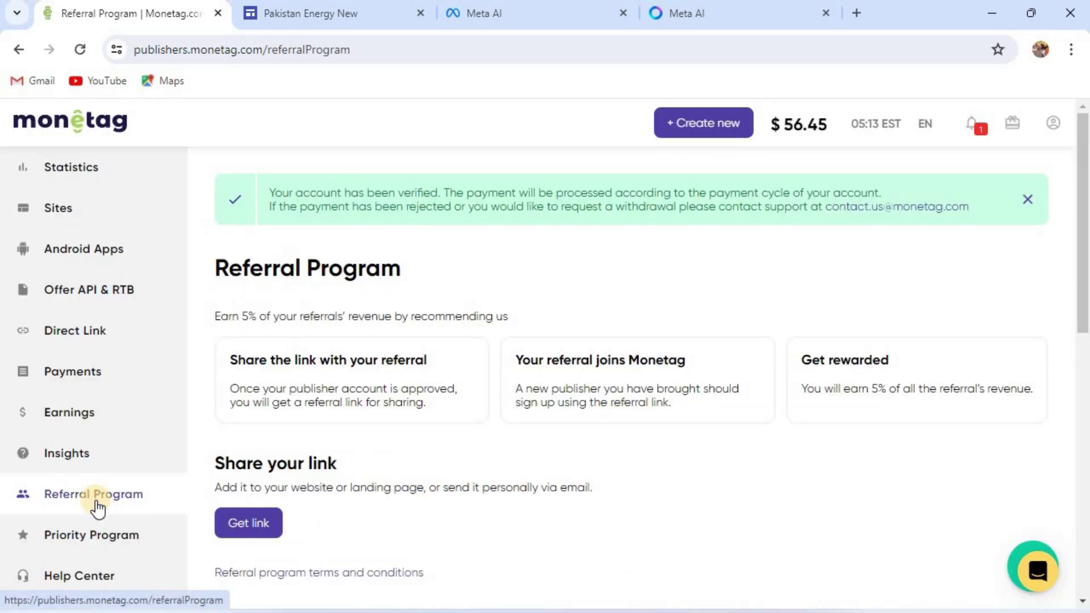
scroll(517, 452, "down", 6)
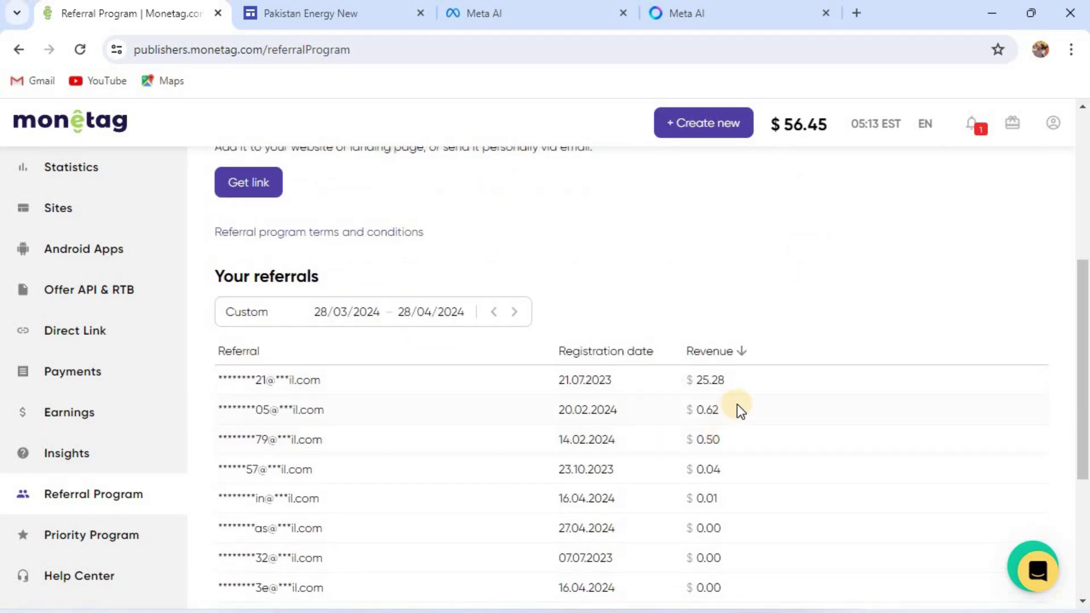
left_click_drag(725, 384, 655, 384)
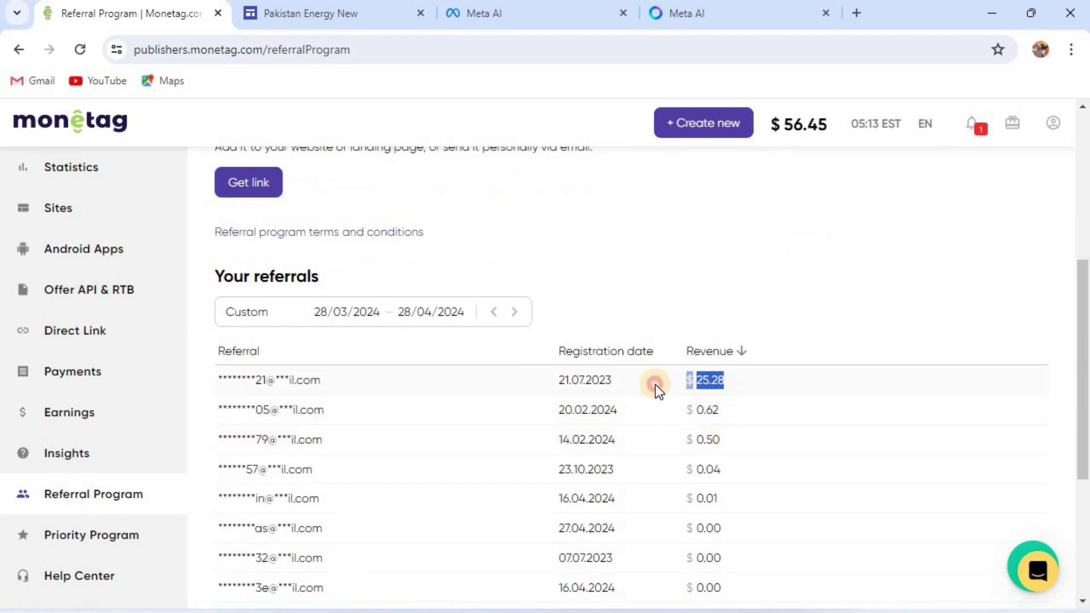
Examine the referral revenue list and the commission terms on the Referral Program page, and reload the page.
left_click(755, 410)
scroll(761, 412, "down", 3)
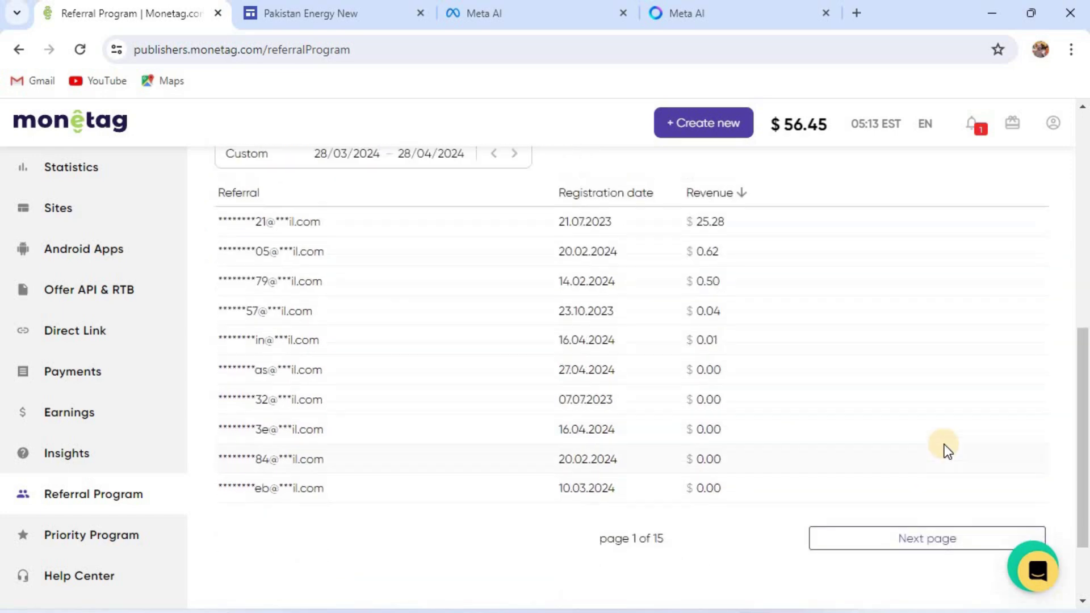
scroll(944, 447, "up", 9)
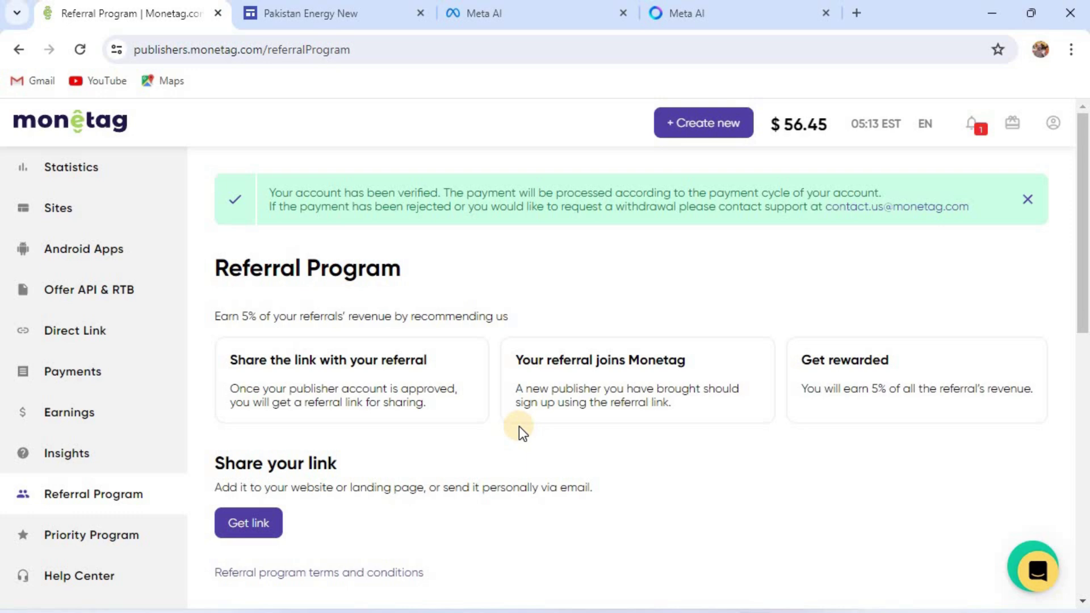
left_click_drag(238, 316, 333, 321)
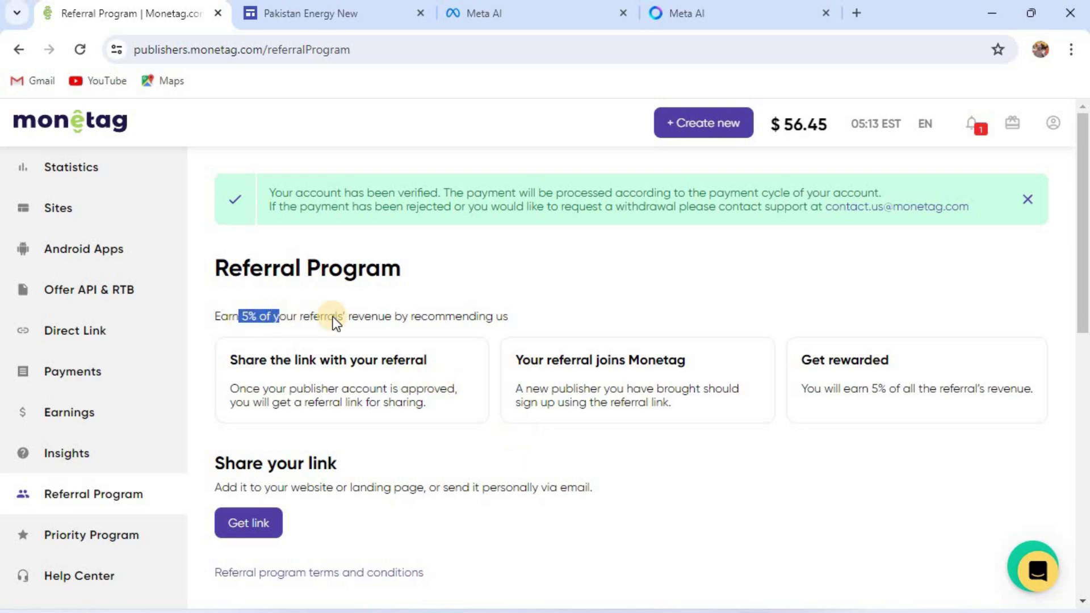
scroll(745, 591, "down", 3)
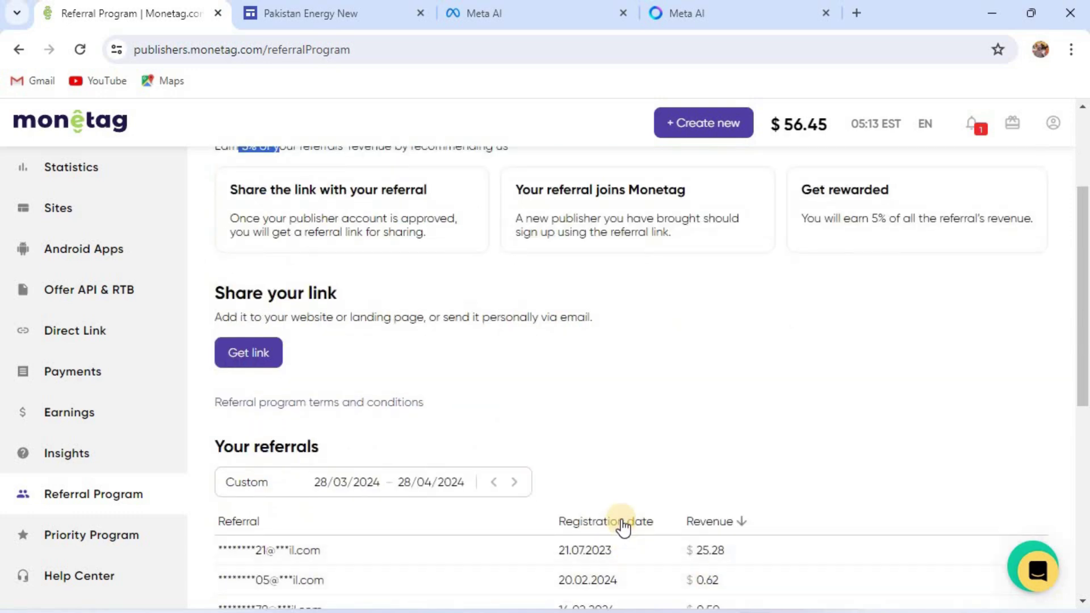
scroll(620, 522, "up", 3)
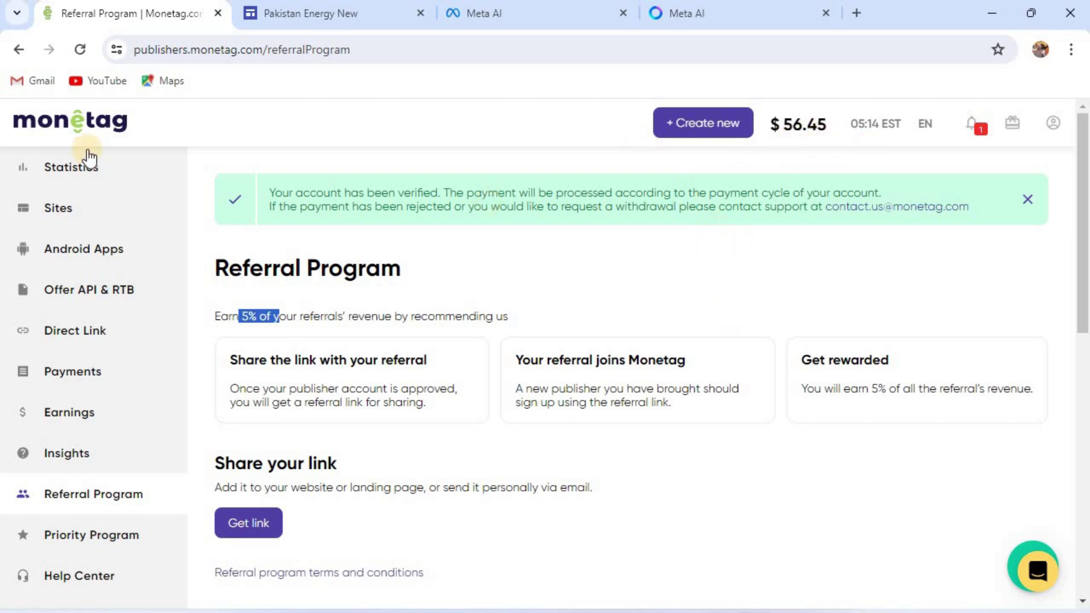
left_click(80, 43)
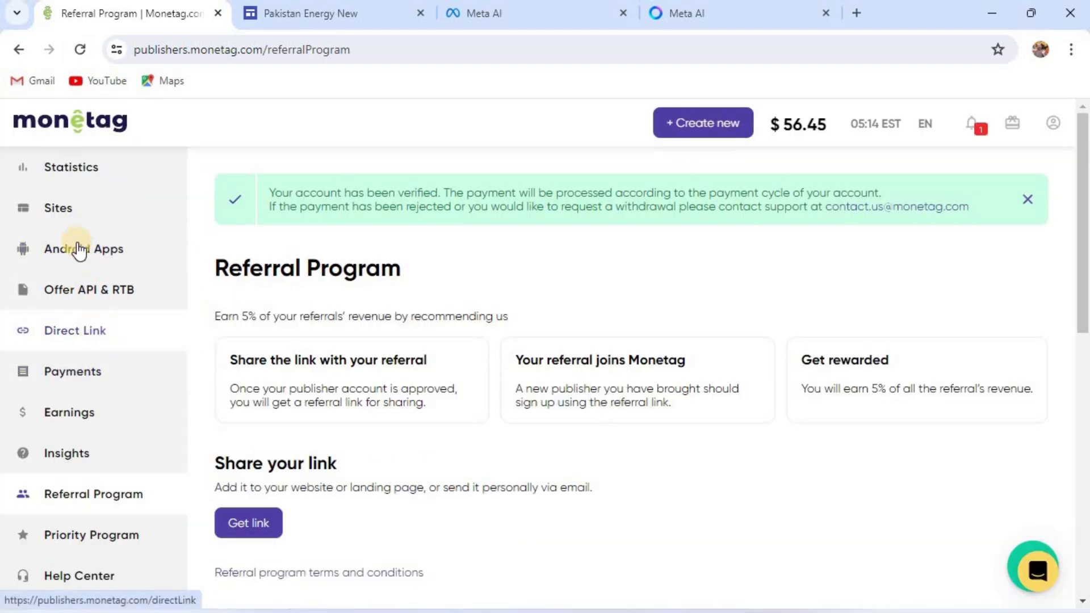
View the statistics of the direct.placement site from the My sites list and return to that list.
left_click(69, 211)
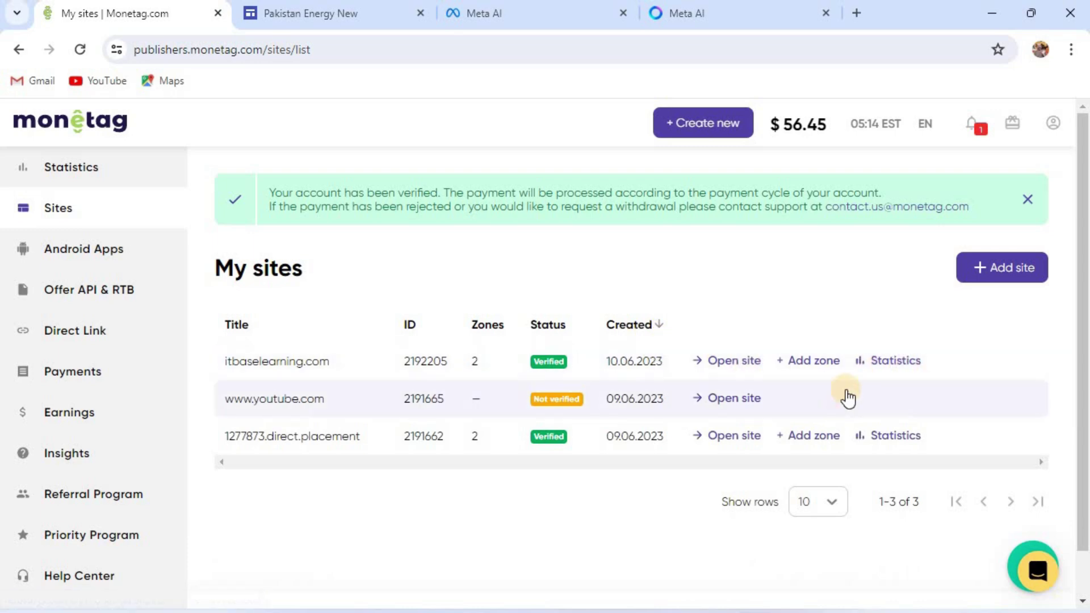
left_click(905, 361)
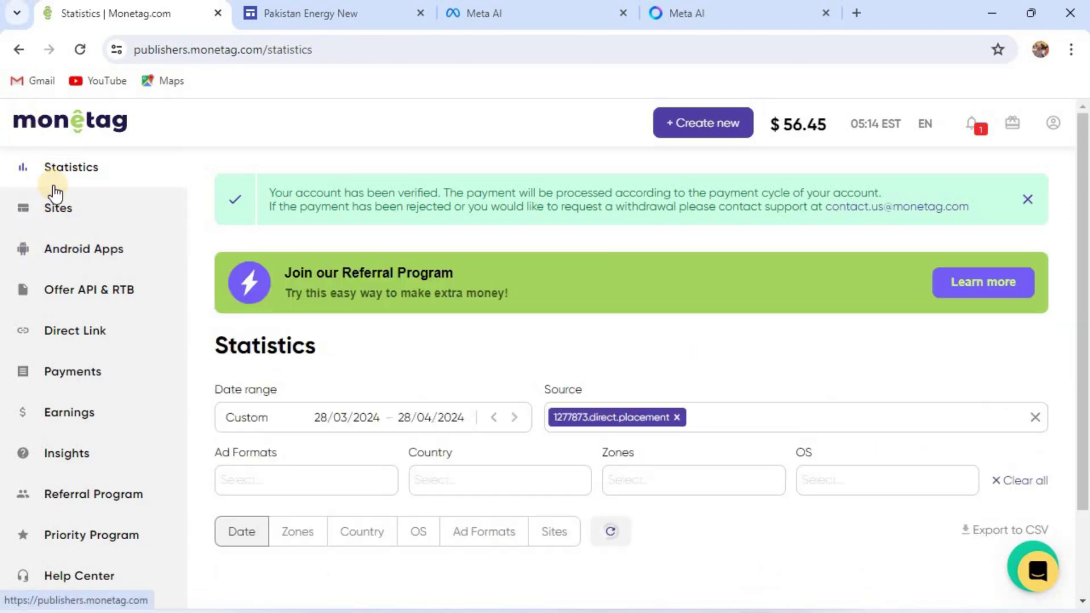
left_click(63, 208)
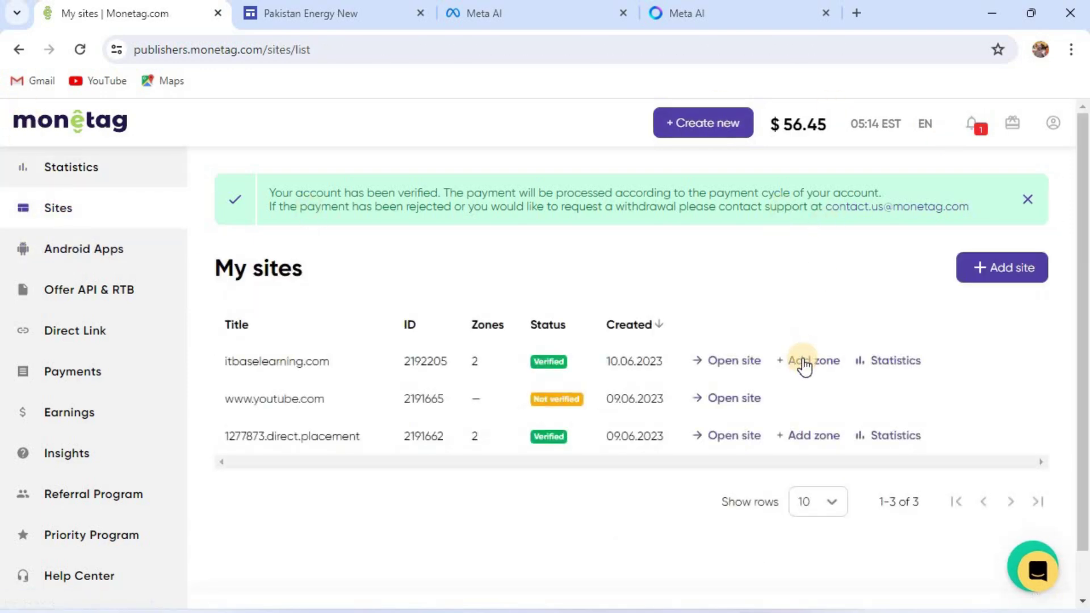